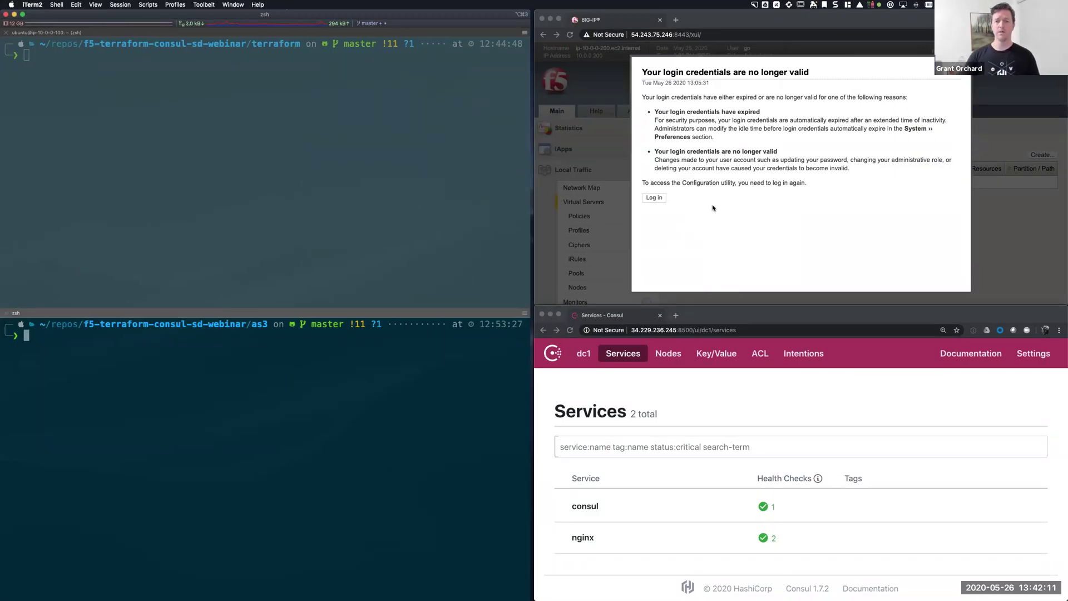
Step: Log back in to BIG-IP with username and password after the session expired
click(659, 200)
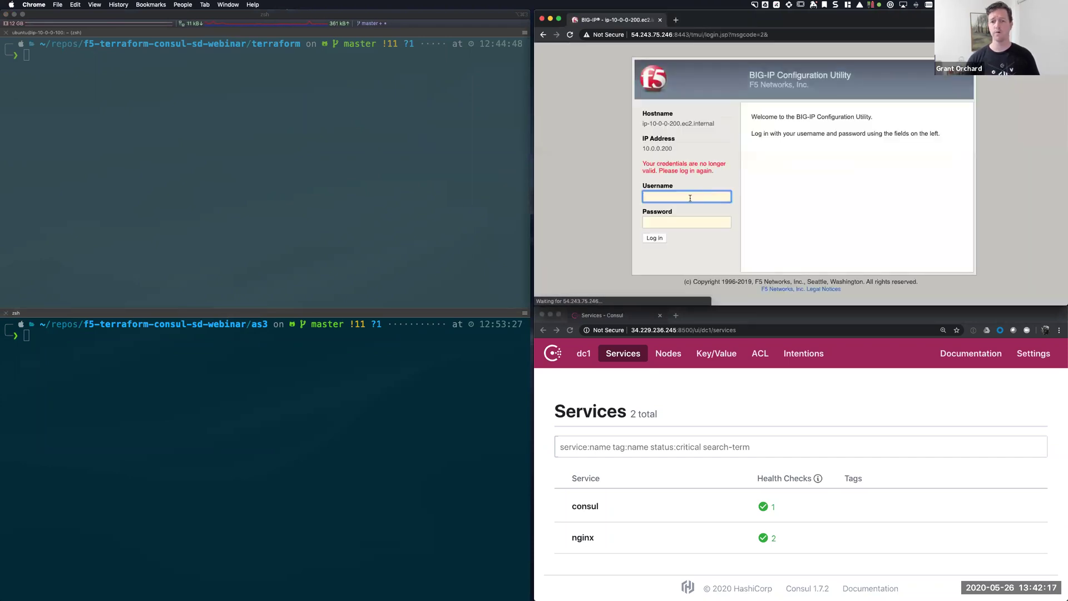
text(go)
key(Tab)
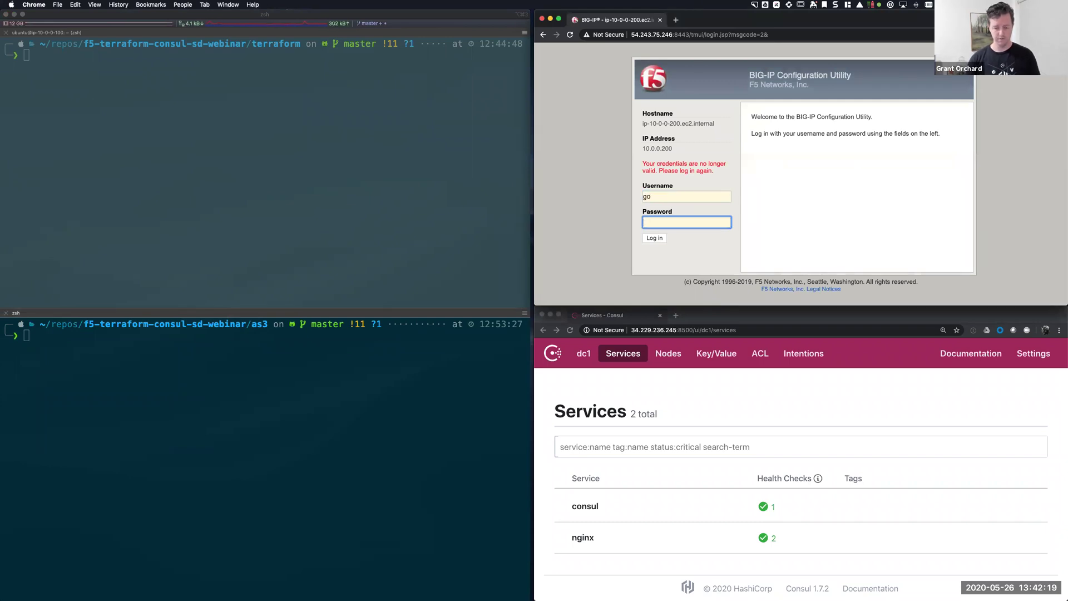
text(••••••)
key(Return)
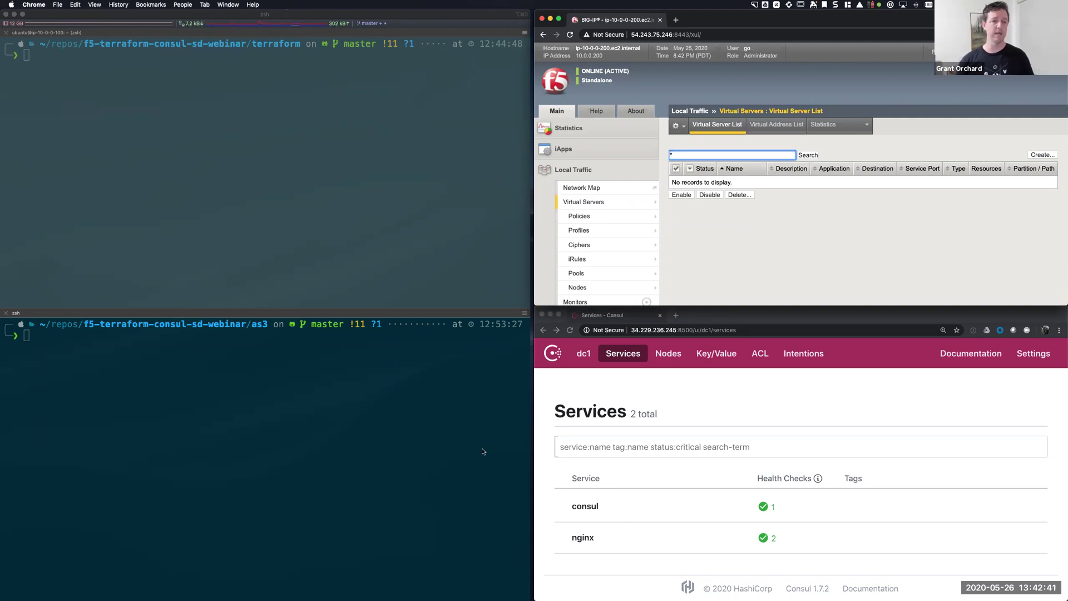
Step: Run terraform plan for as3 and highlight the web_pool definition and Consul catalog address
click(367, 426)
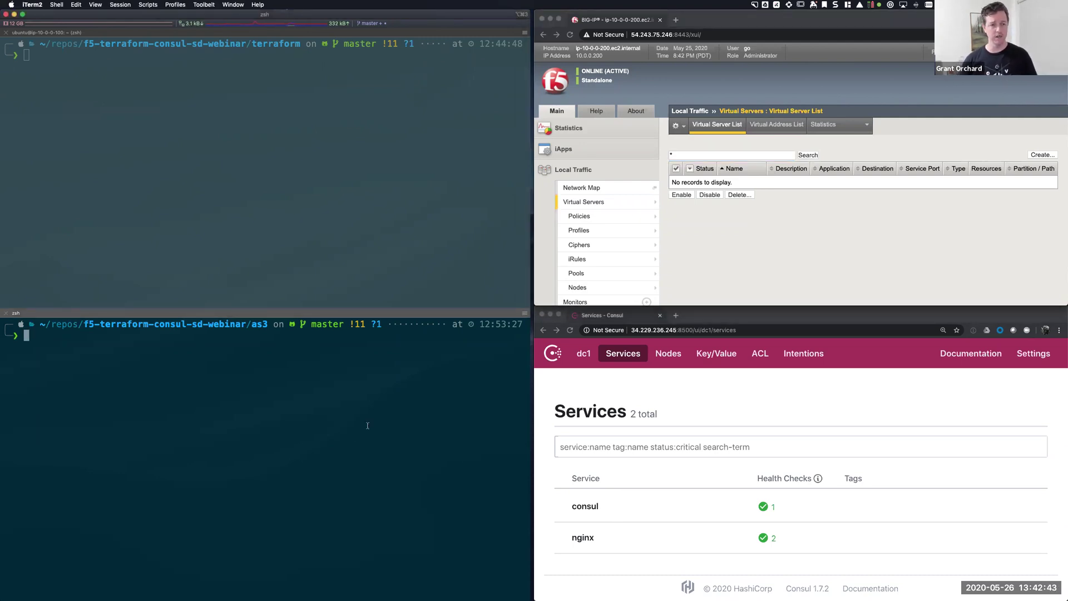
text(ter)
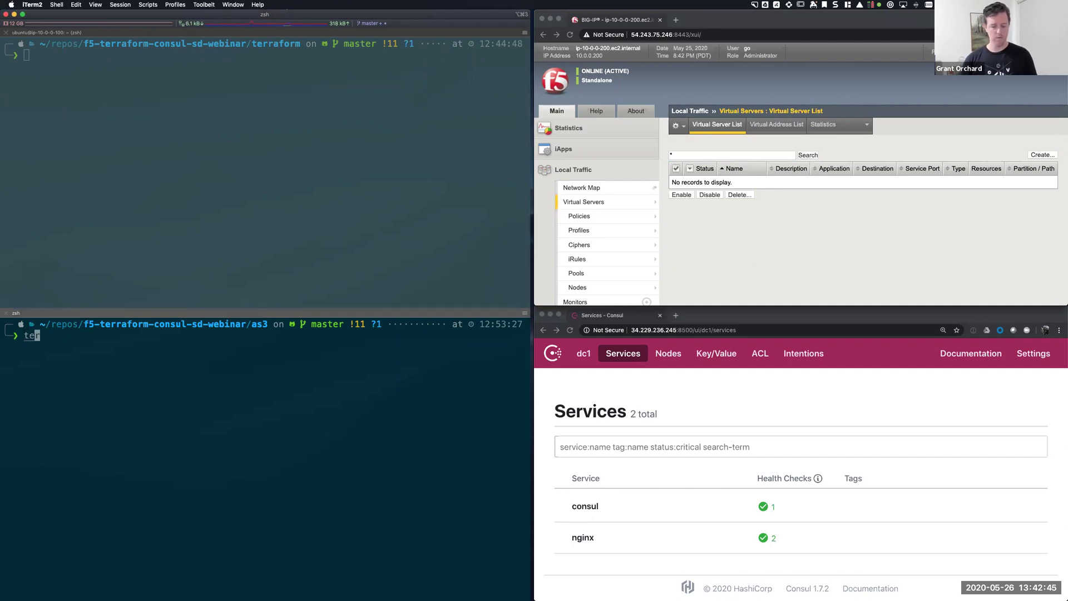
text(raform plan)
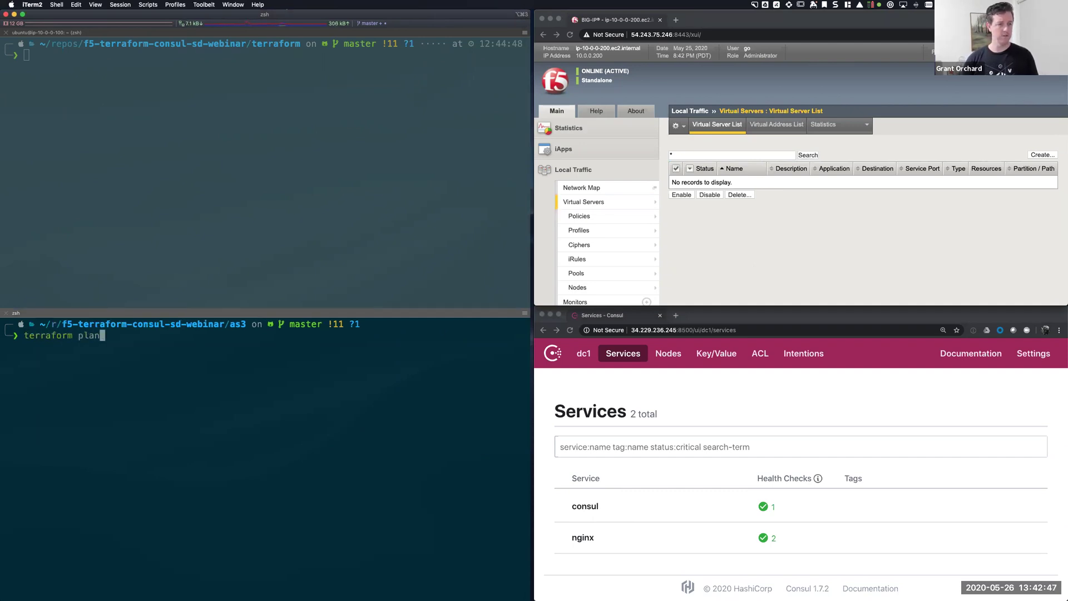
key(Return)
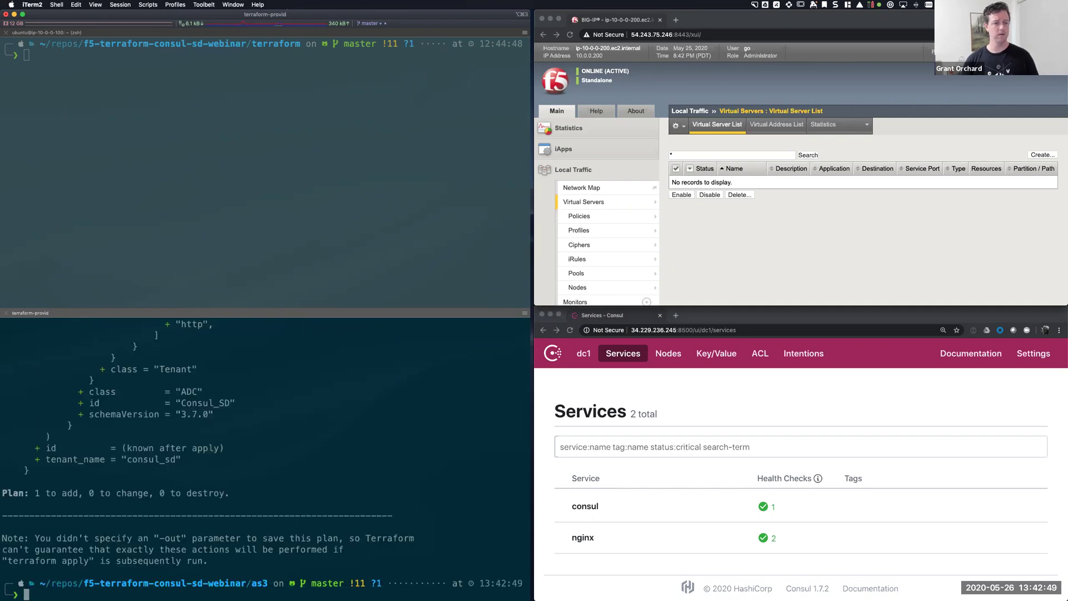
scroll(198, 502, up, 2)
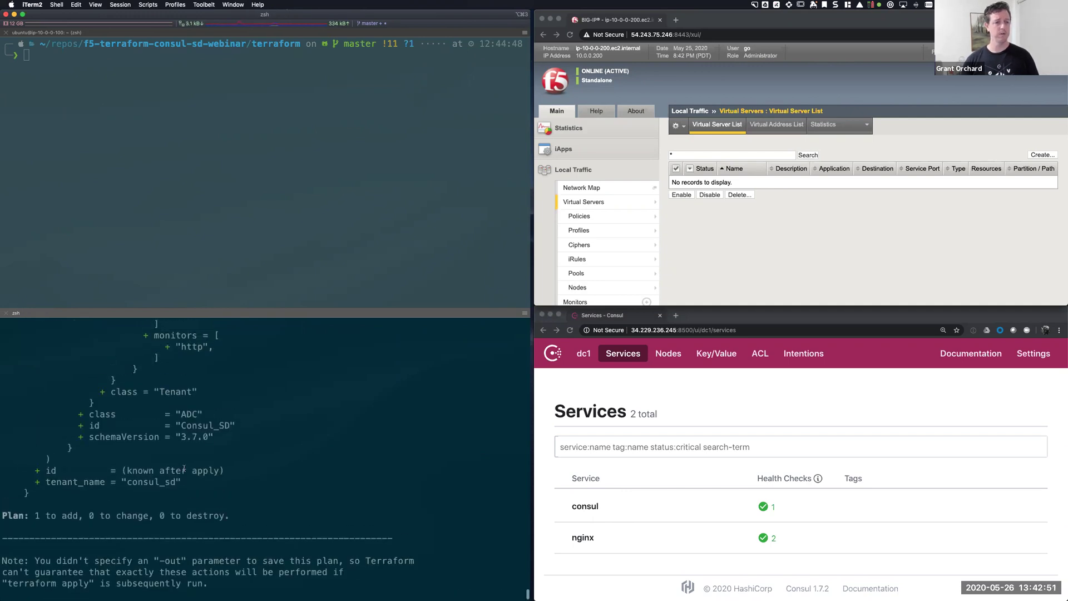
scroll(193, 493, up, 2)
scroll(190, 481, up, 2)
scroll(185, 470, up, 2)
scroll(185, 470, up, 2)
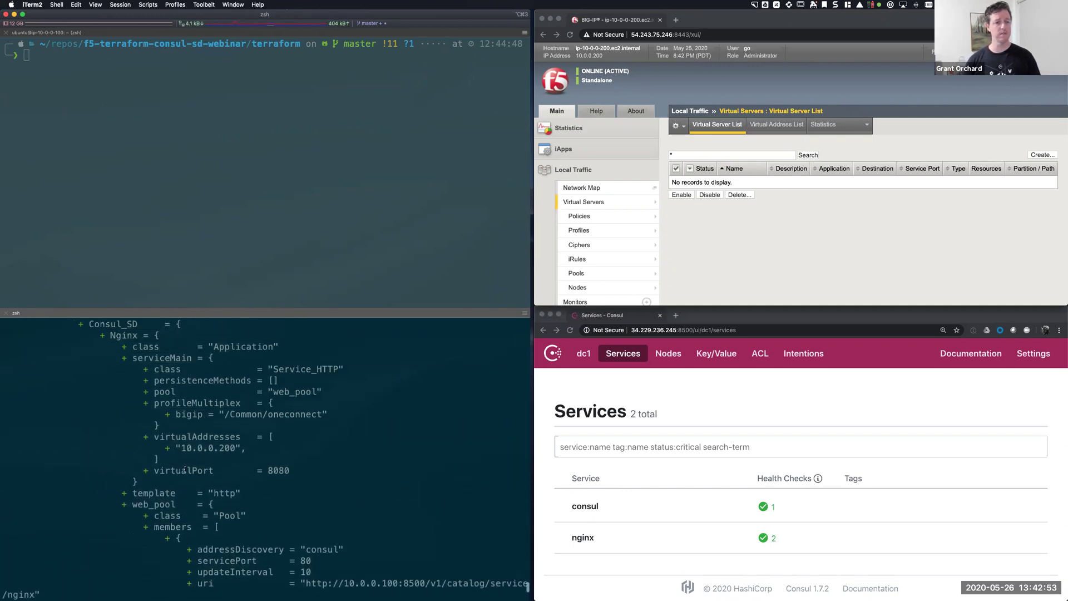
scroll(184, 470, down, 3)
drag(130, 471, 224, 471)
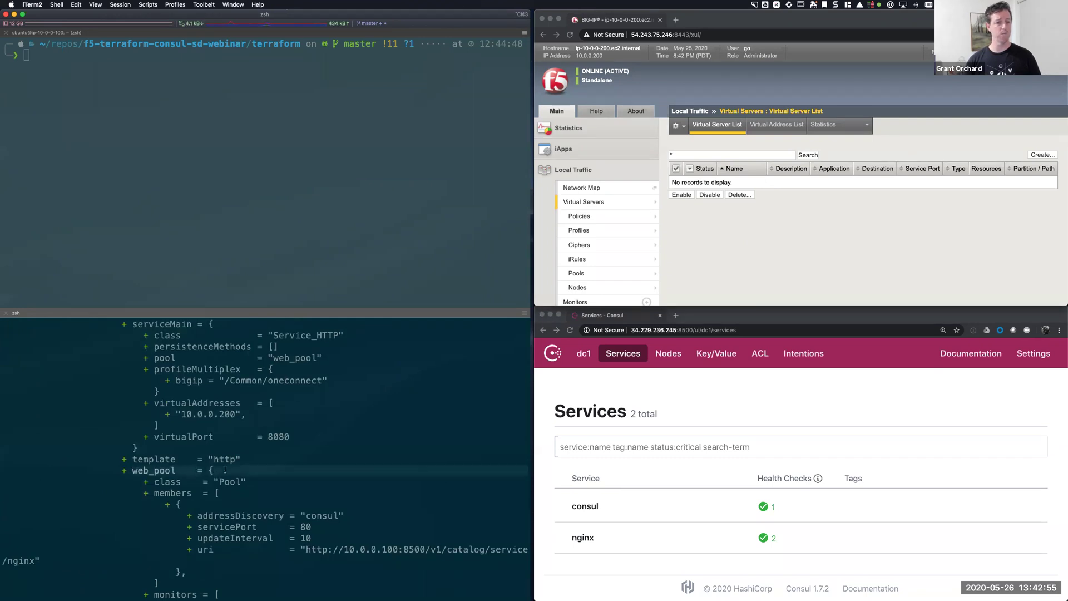
scroll(237, 480, down, 2)
scroll(235, 480, down, 1)
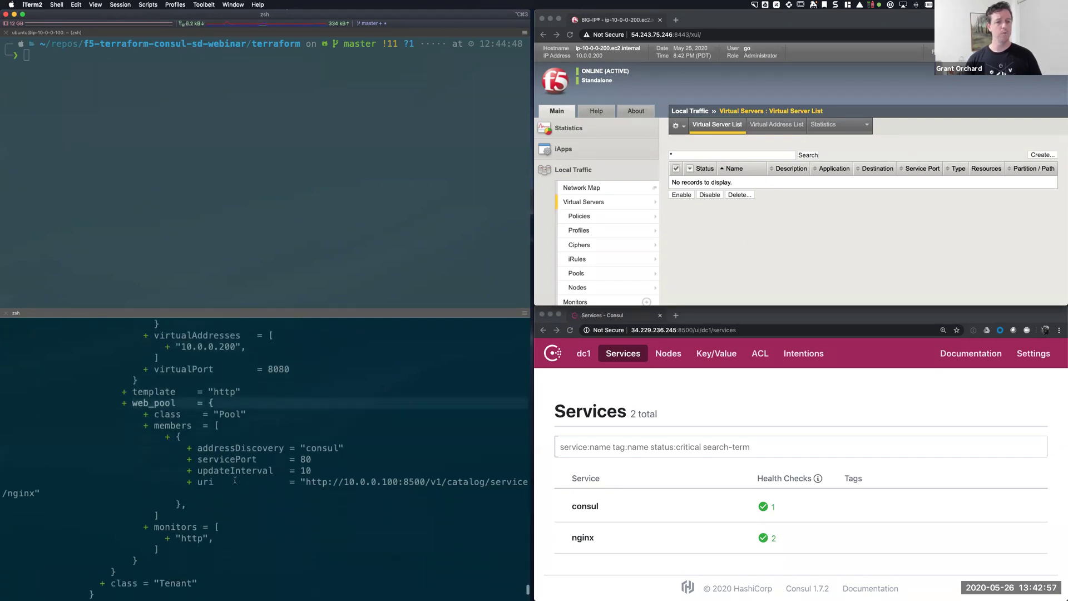
scroll(275, 445, down, 1)
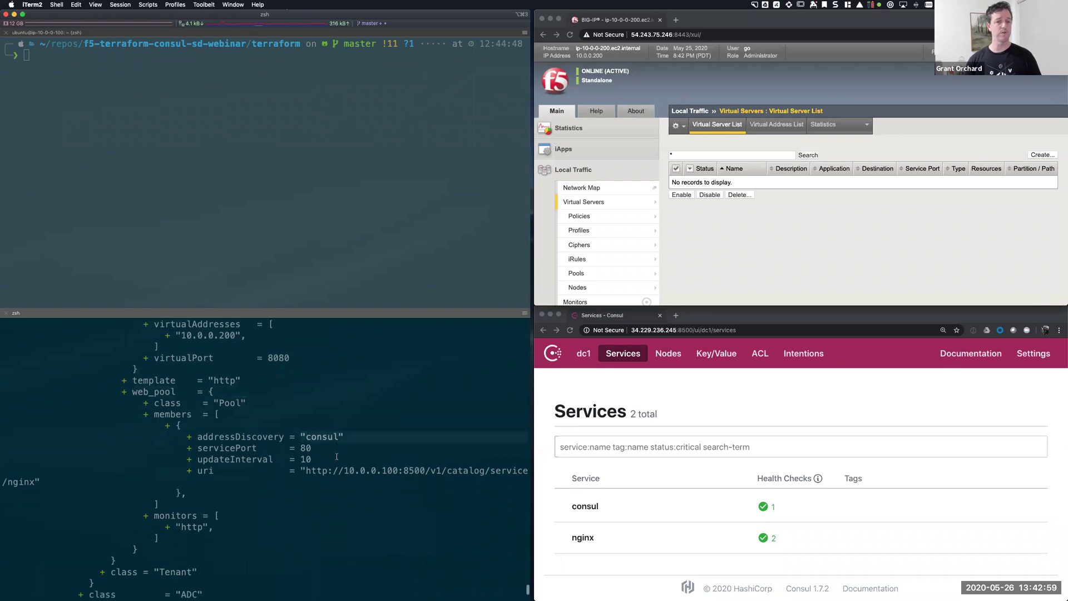
scroll(250, 440, down, 1)
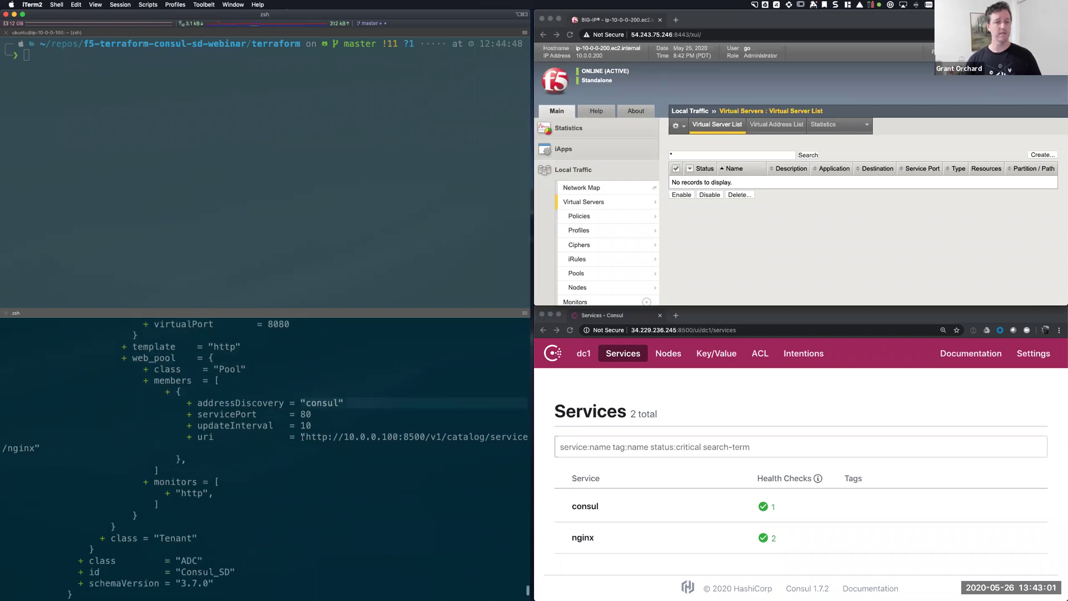
drag(302, 436, 430, 435)
click(404, 436)
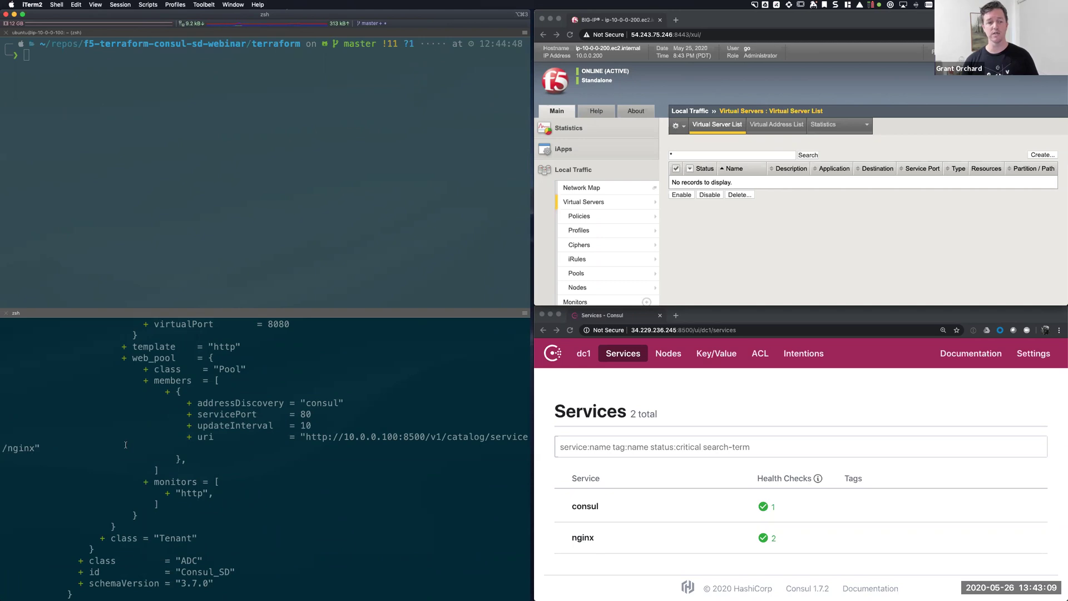
scroll(125, 445, down, 5)
text(terra)
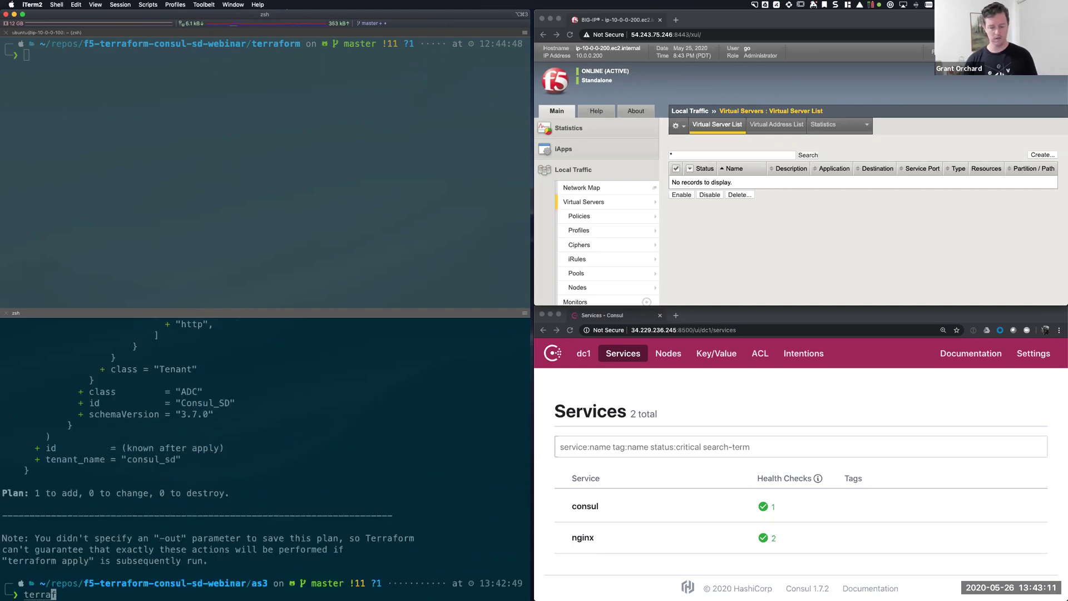
text(form apply)
Step: Apply the AS3 declaration with yes, recheck BIG-IP's virtual servers, and view Consul's nginx service
key(Return)
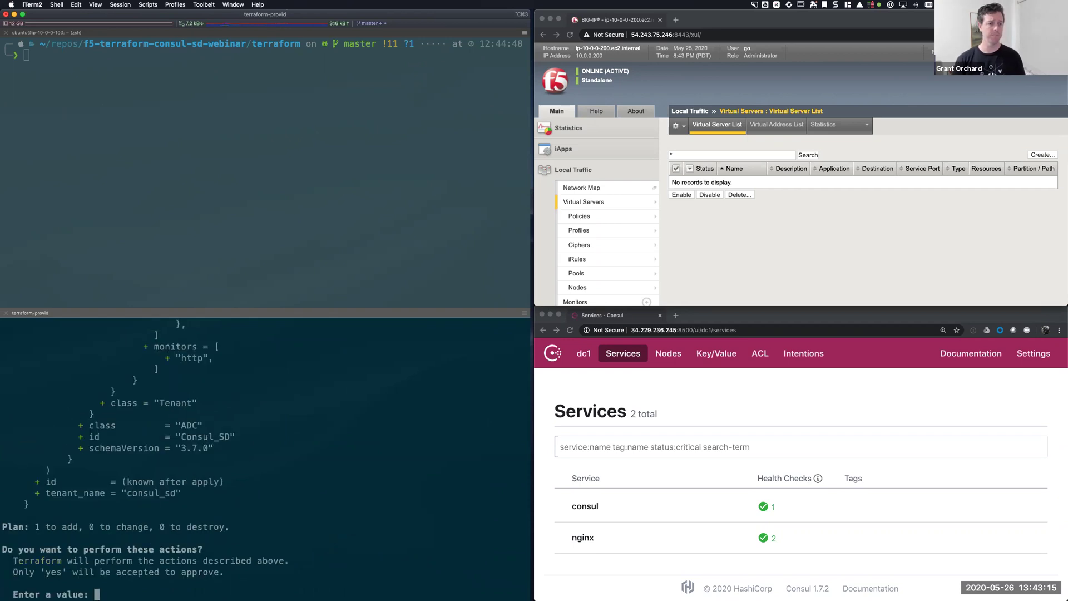
text(yes)
key(Return)
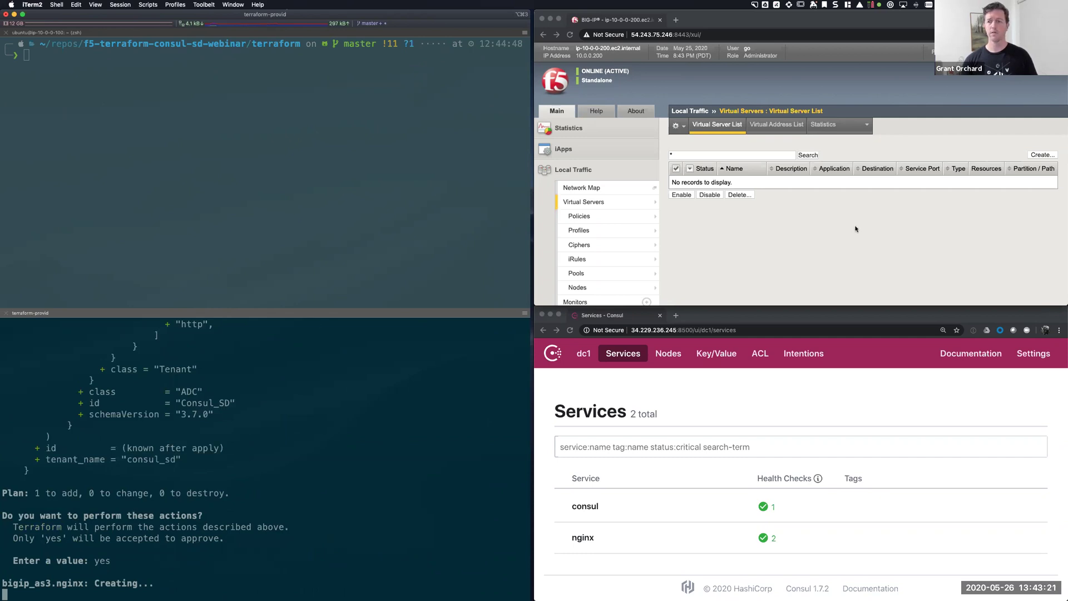
click(776, 221)
click(603, 206)
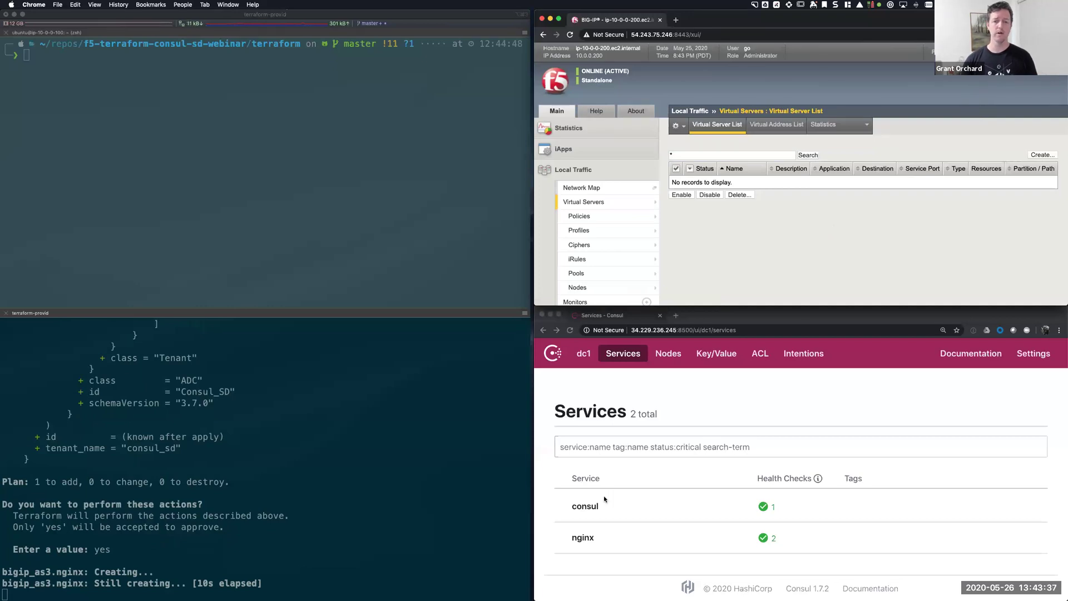
click(582, 539)
click(580, 538)
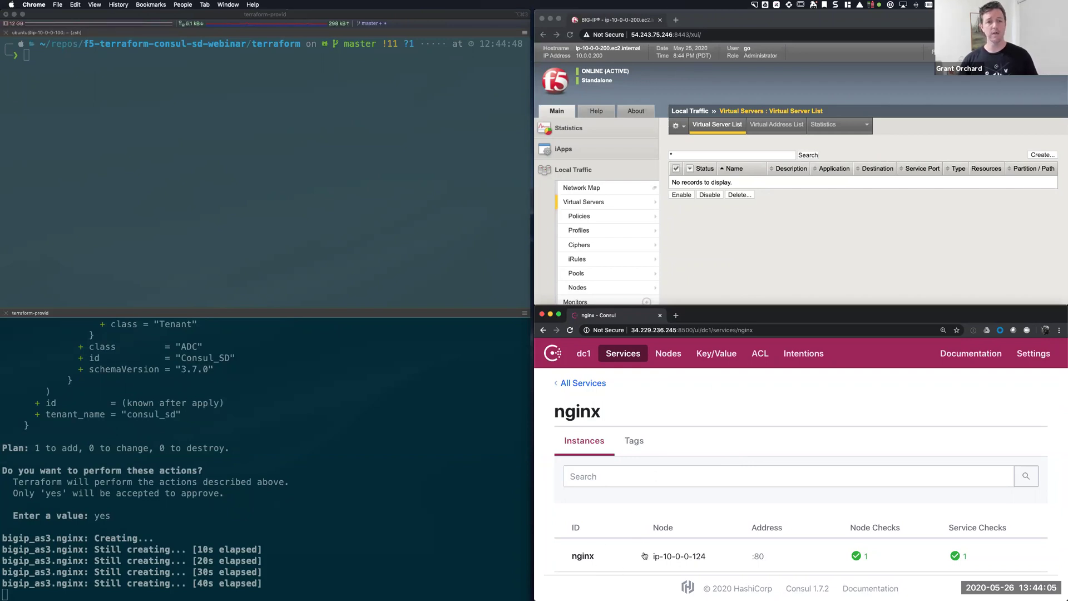
Step: Change min_size from 1 to 4 in nginx.tf and save the file
key(ctrl+Right)
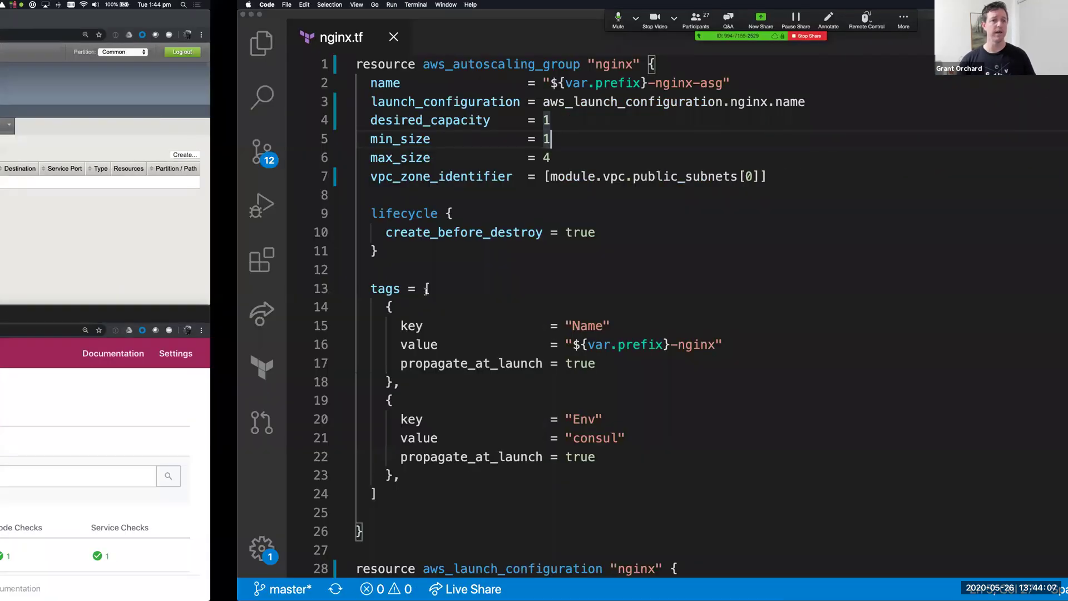
click(427, 289)
click(331, 140)
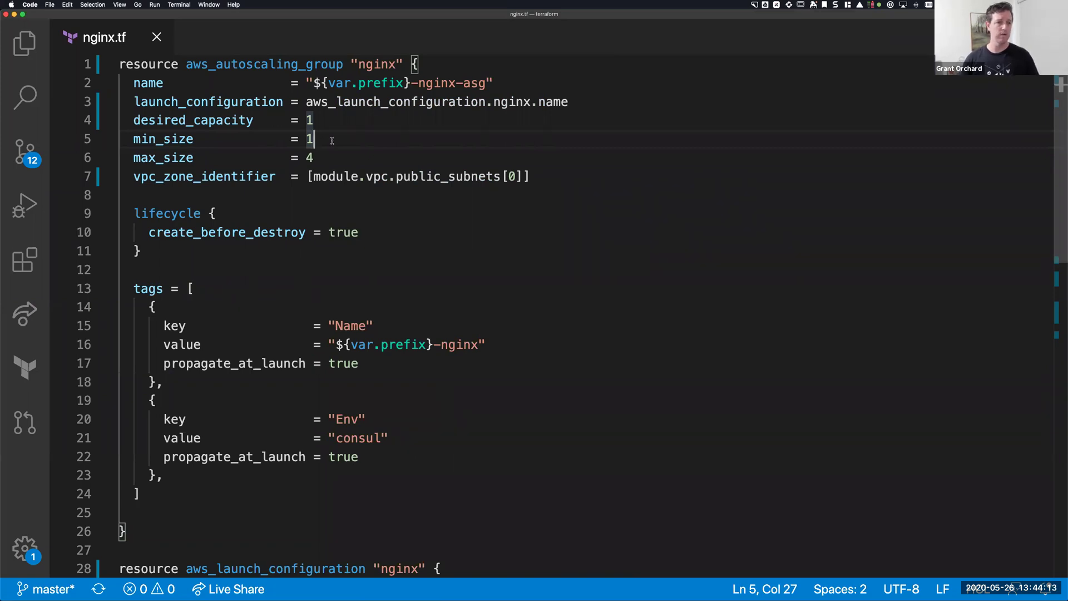
key(BackSpace)
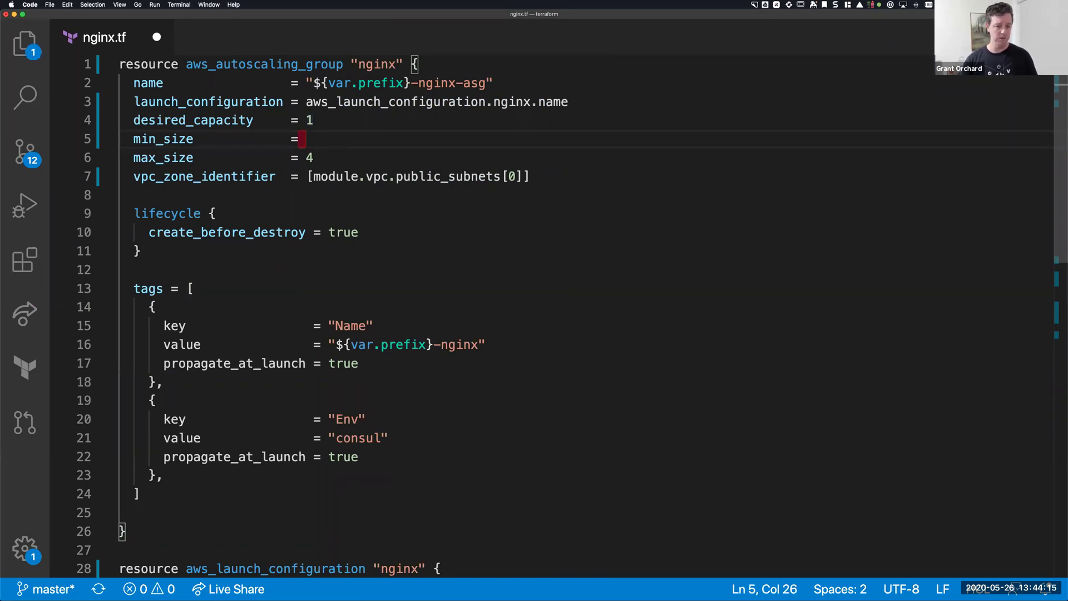
text(4)
key(super+s)
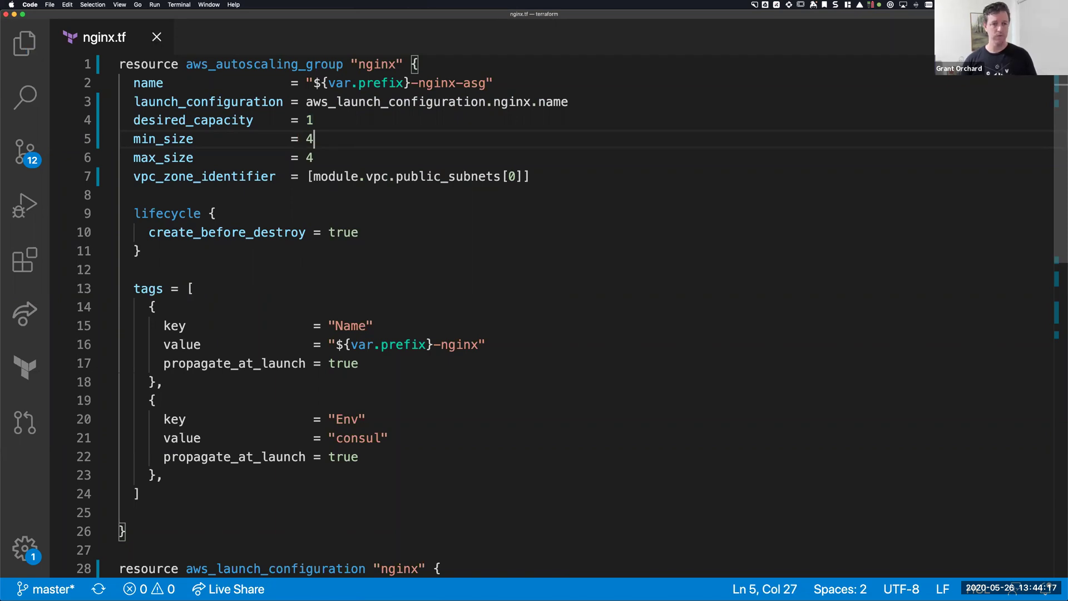
key(ctrl+Left)
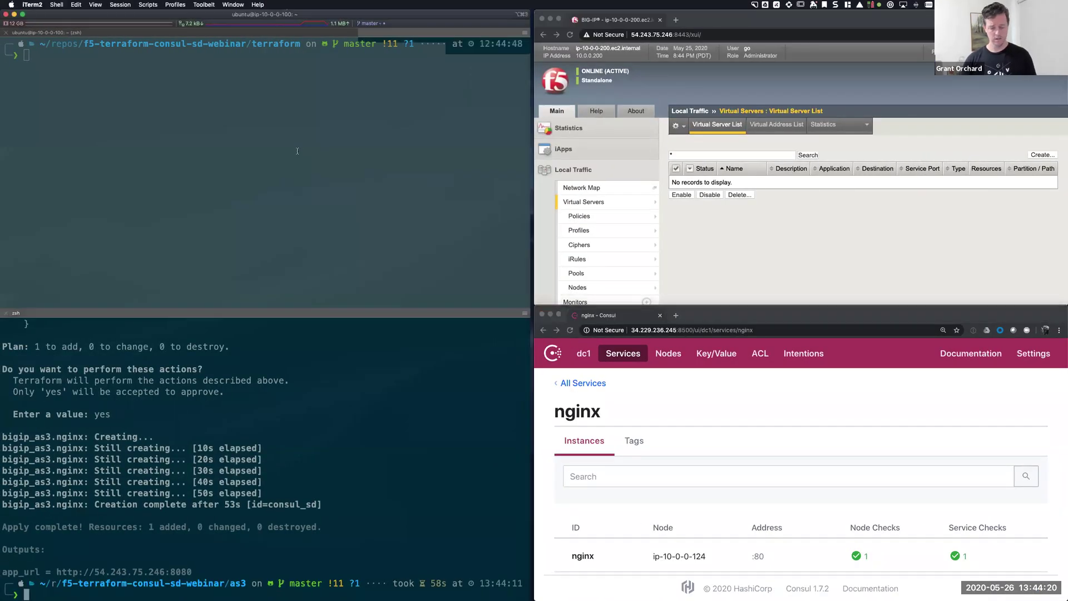
Step: Start terraform plan in the top pane and open the NGINX Hello World app URL
click(296, 152)
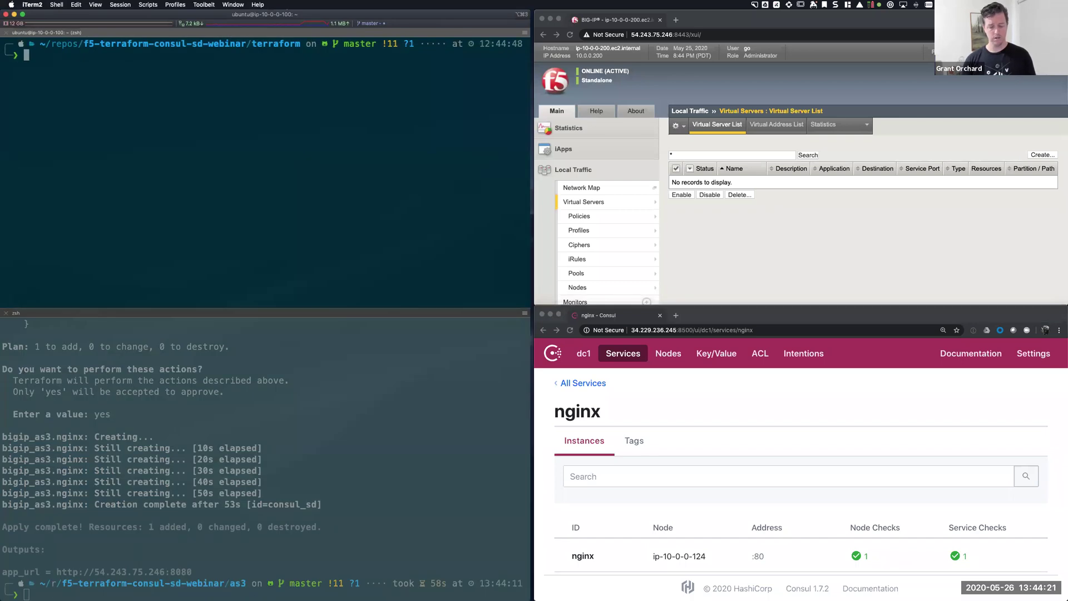
text(terraform plan)
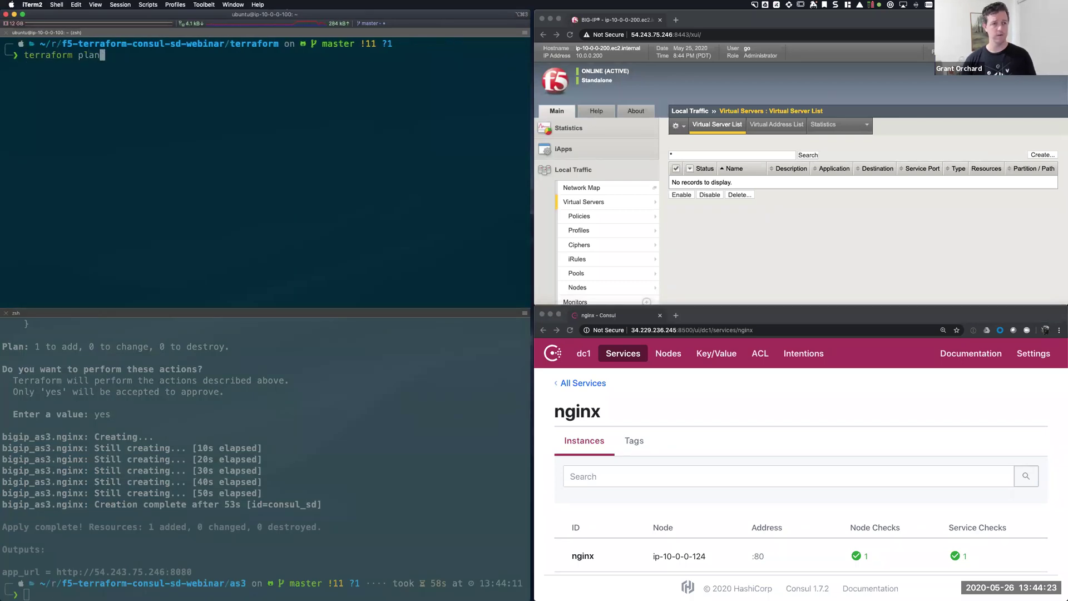
key(Return)
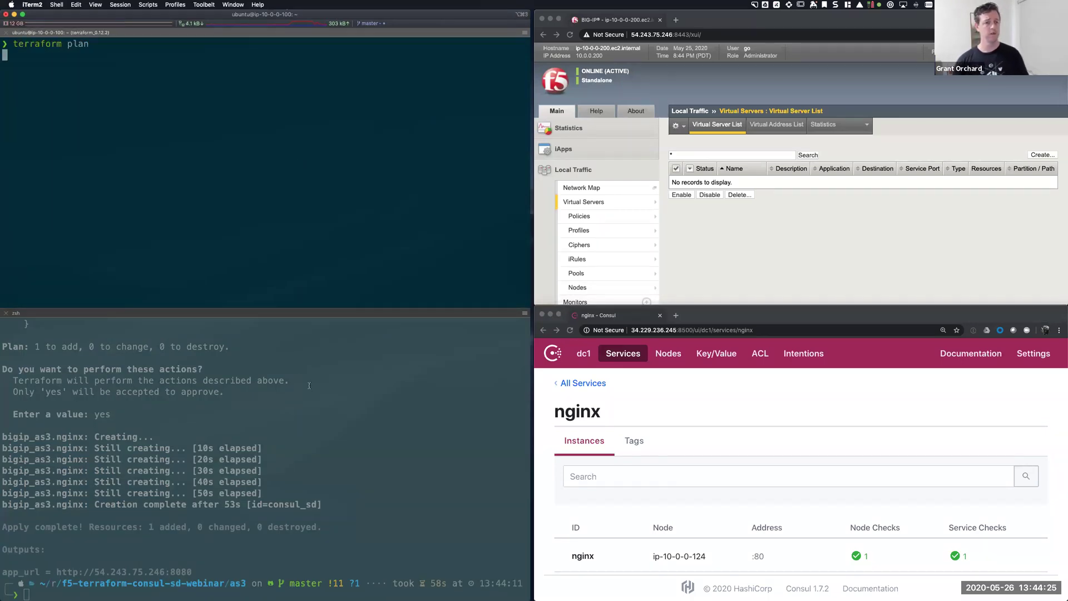
click(320, 414)
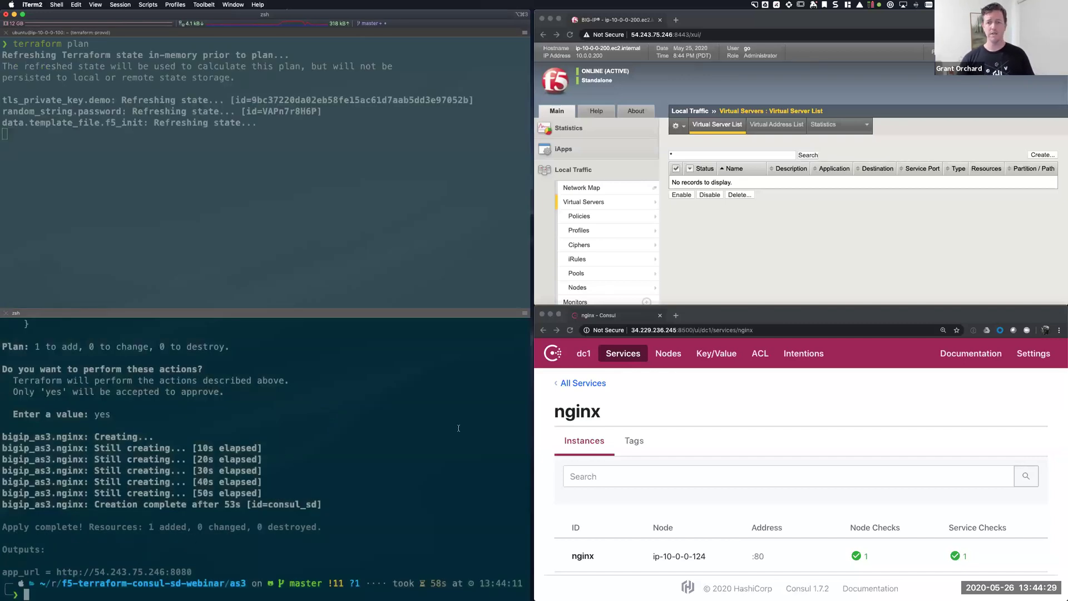
super+click(123, 574)
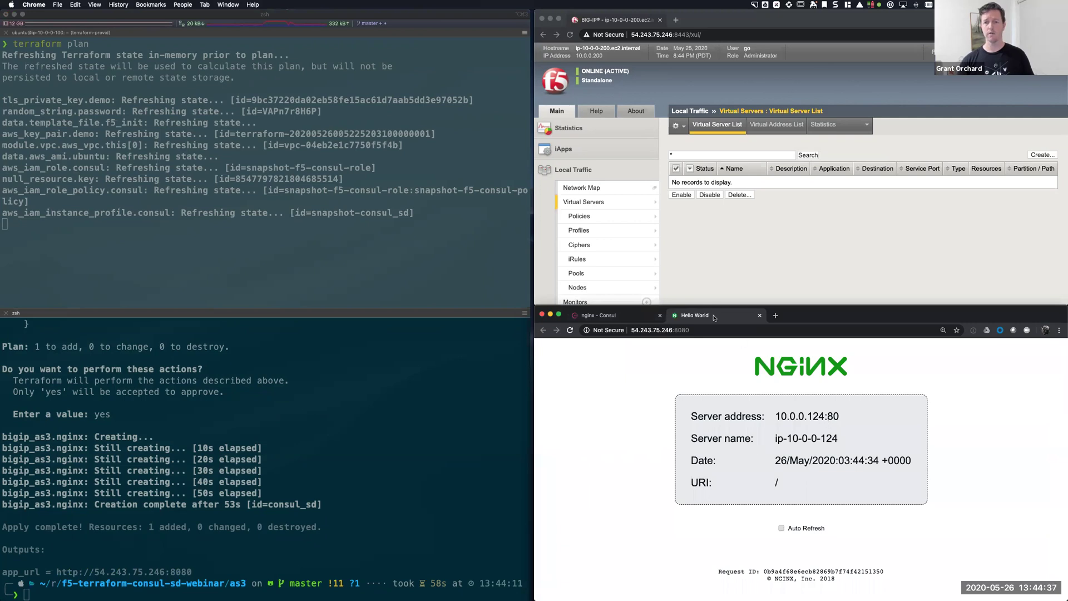
drag(705, 314, 759, 28)
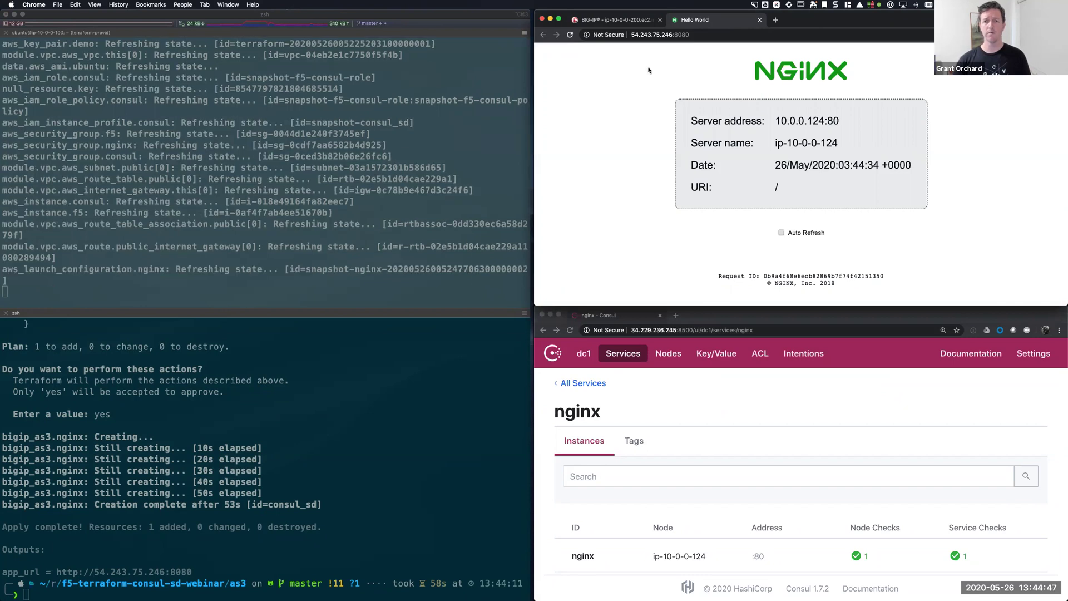
Step: Refresh BIG-IP's virtual servers and view the serviceMain virtual server's resources
click(612, 20)
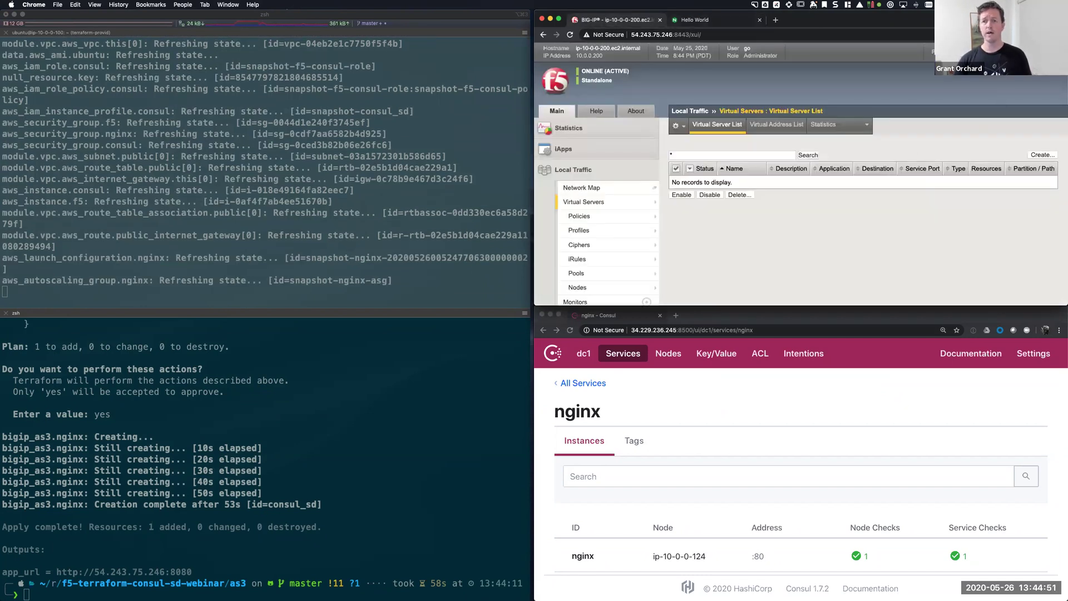
click(716, 124)
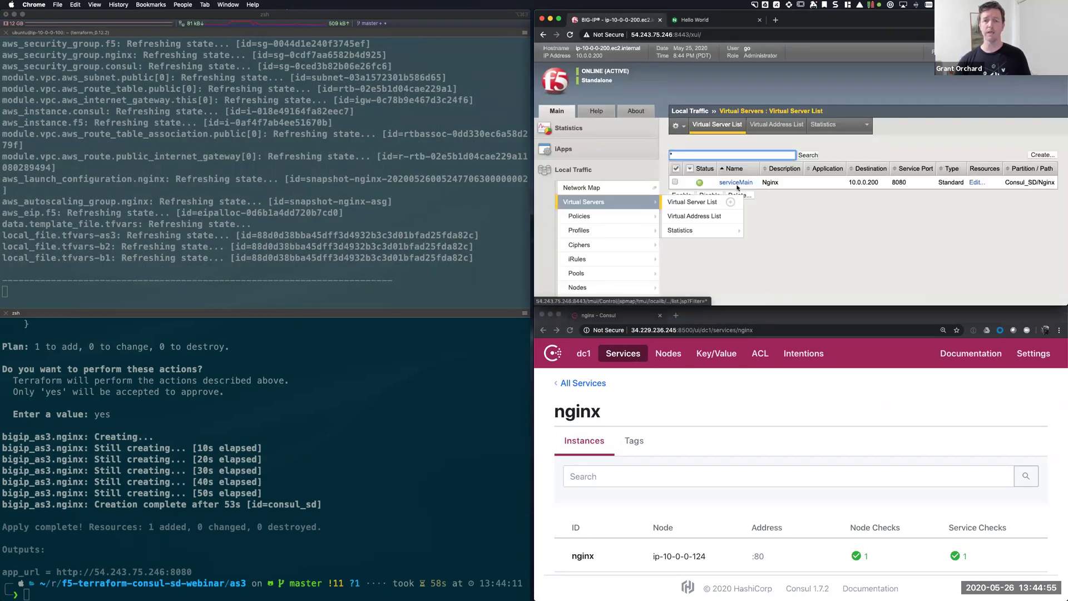
click(737, 183)
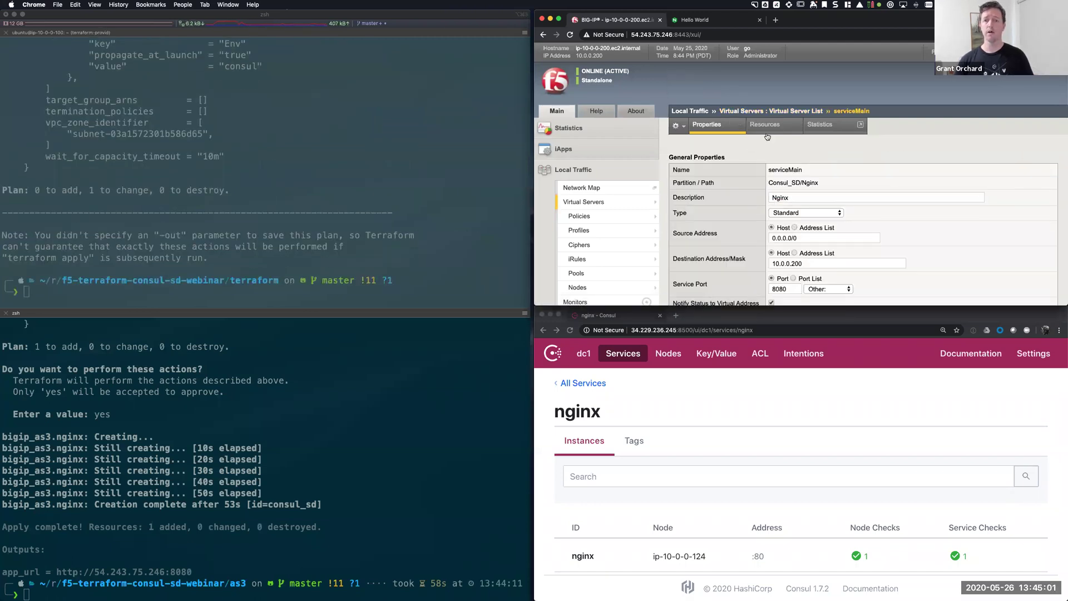
click(775, 127)
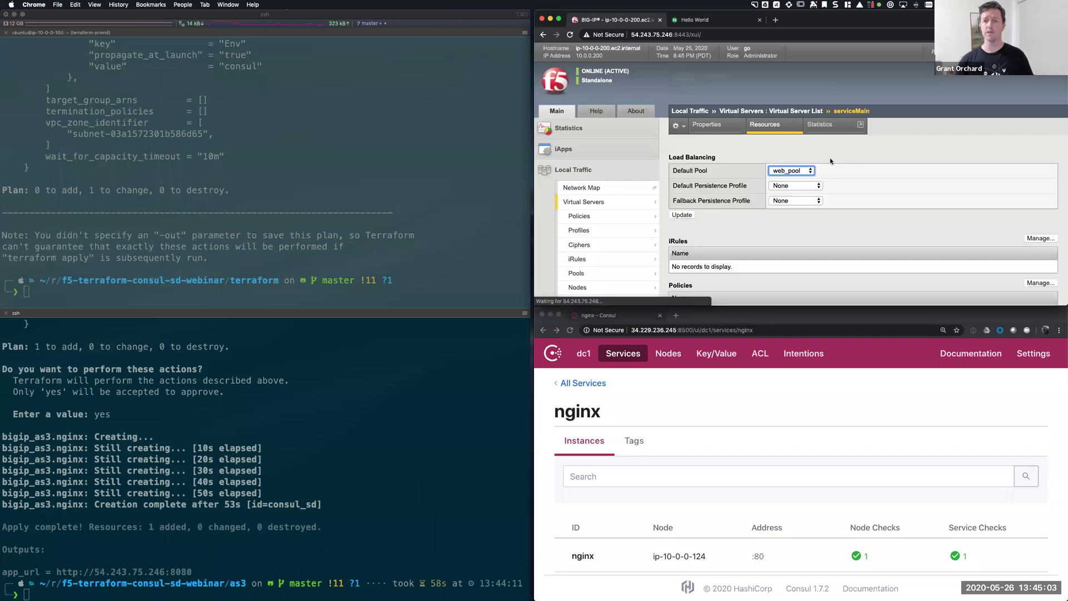
Step: Open web_pool's members, showing the single 10.0.0.124:80 node
click(588, 274)
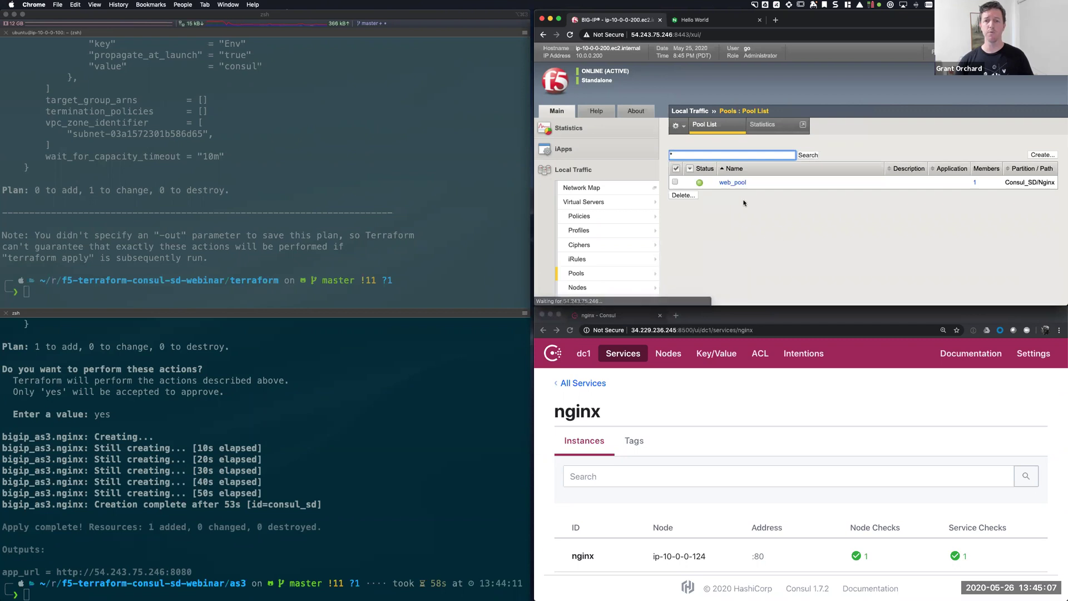
click(736, 183)
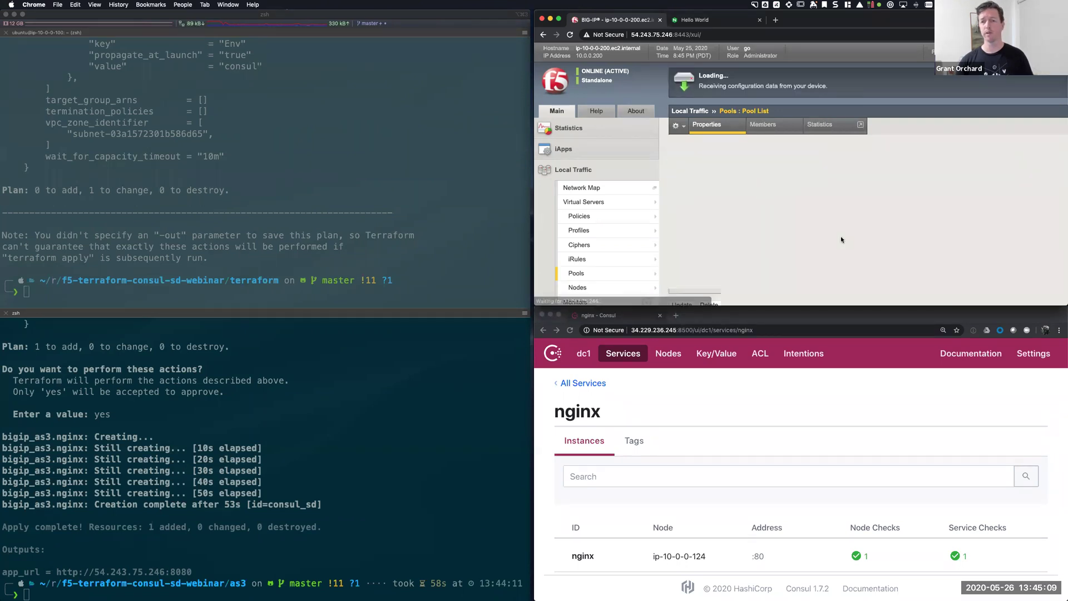
click(763, 131)
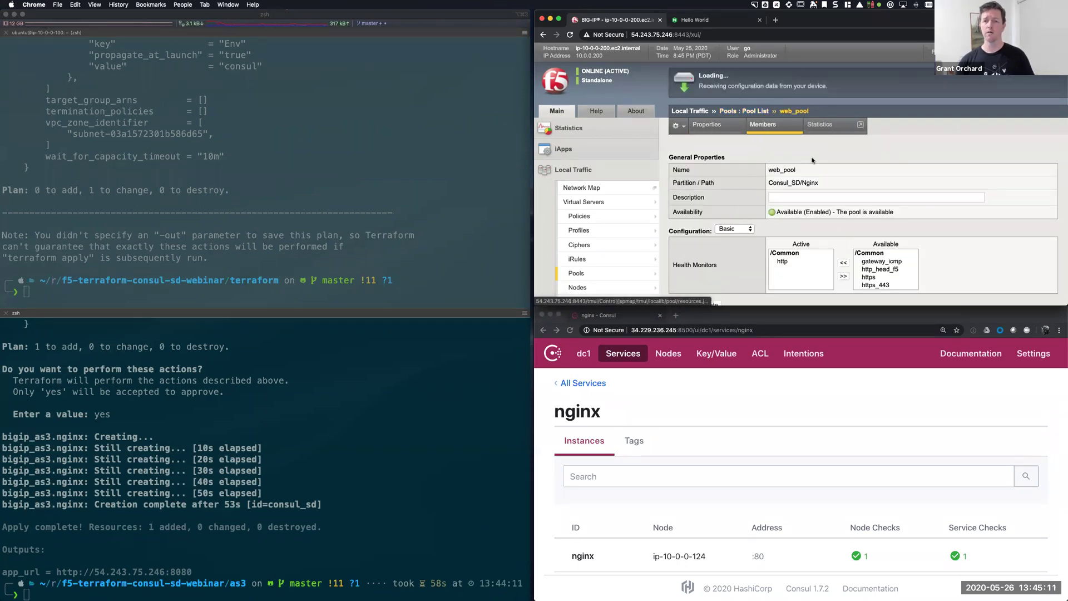
scroll(818, 216, down, 1)
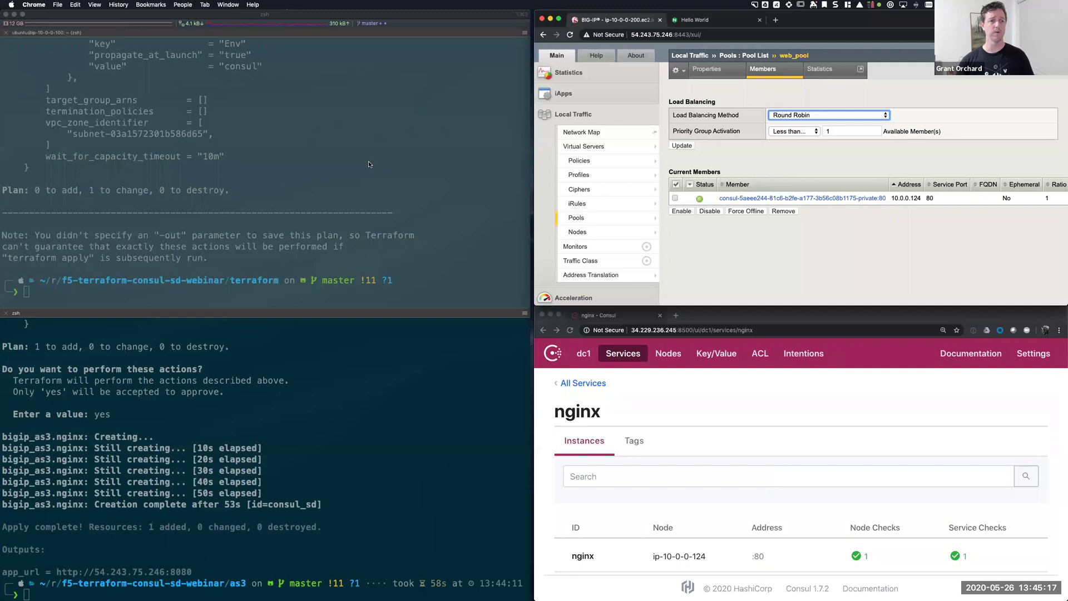
click(217, 190)
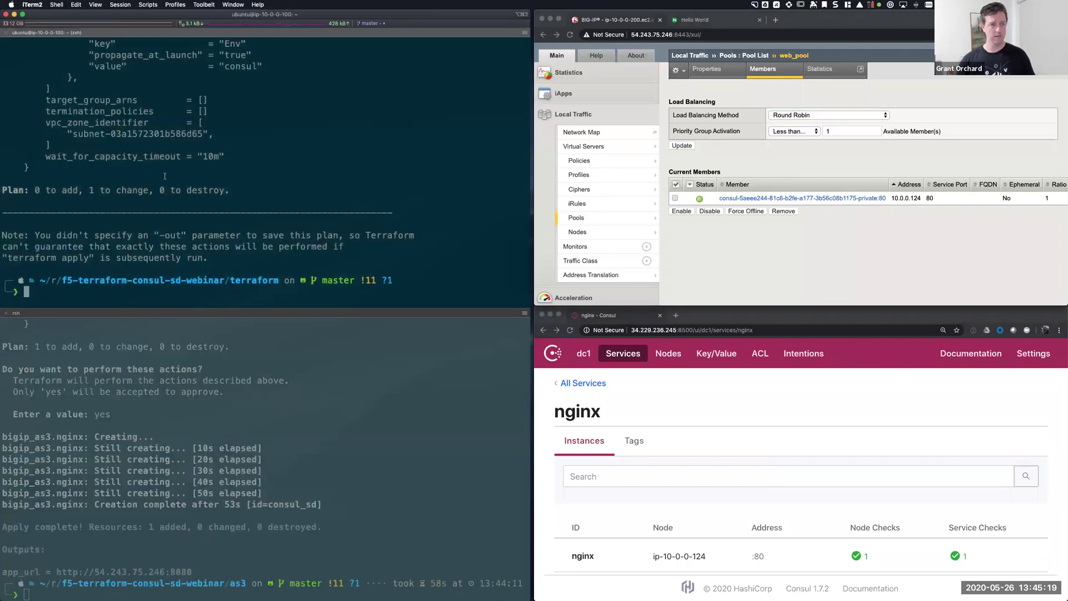
scroll(155, 171, up, 3)
scroll(158, 169, up, 5)
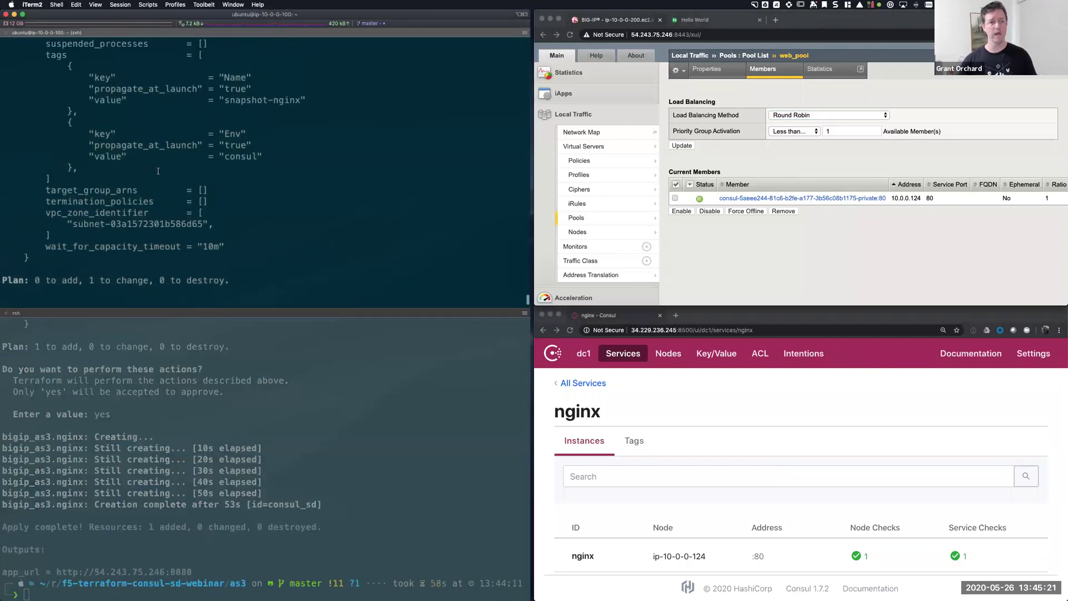
scroll(157, 170, up, 6)
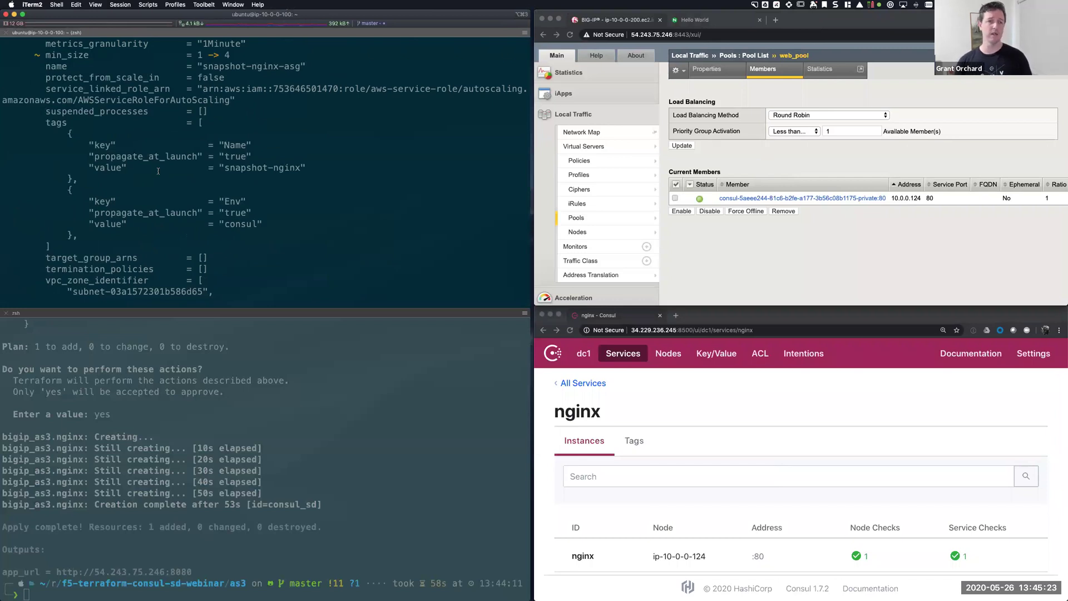
scroll(167, 170, up, 2)
scroll(200, 170, up, 2)
scroll(200, 169, up, 2)
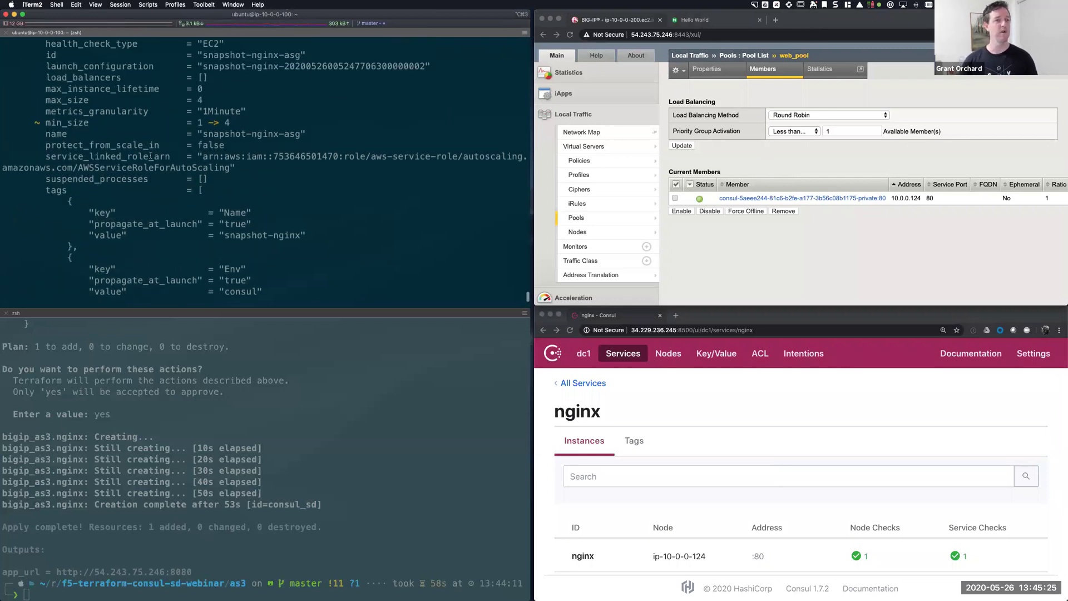
scroll(199, 214, up, 3)
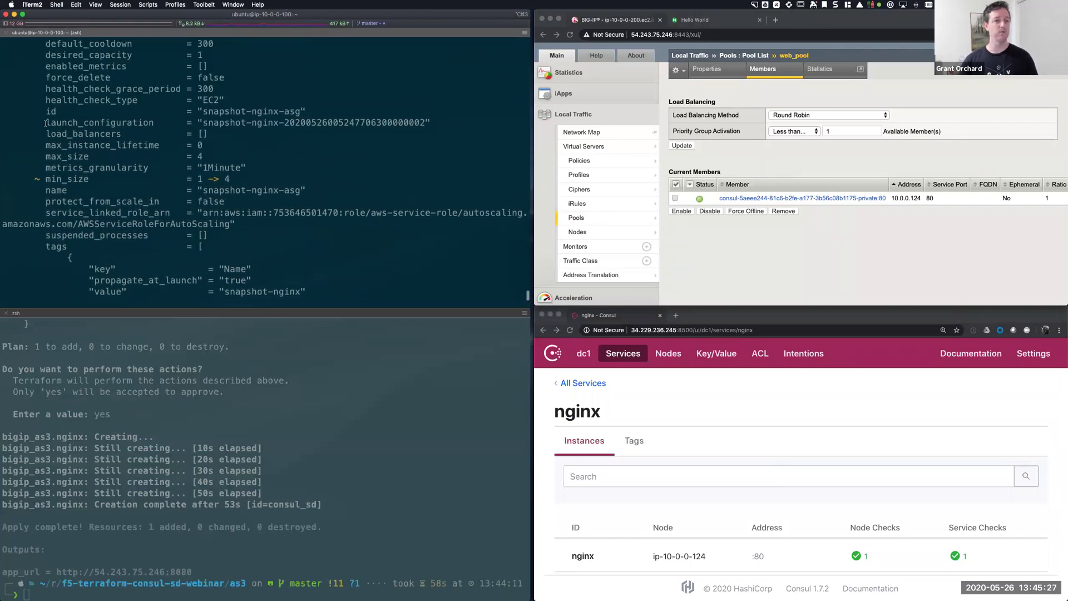
scroll(198, 213, up, 3)
scroll(198, 214, up, 4)
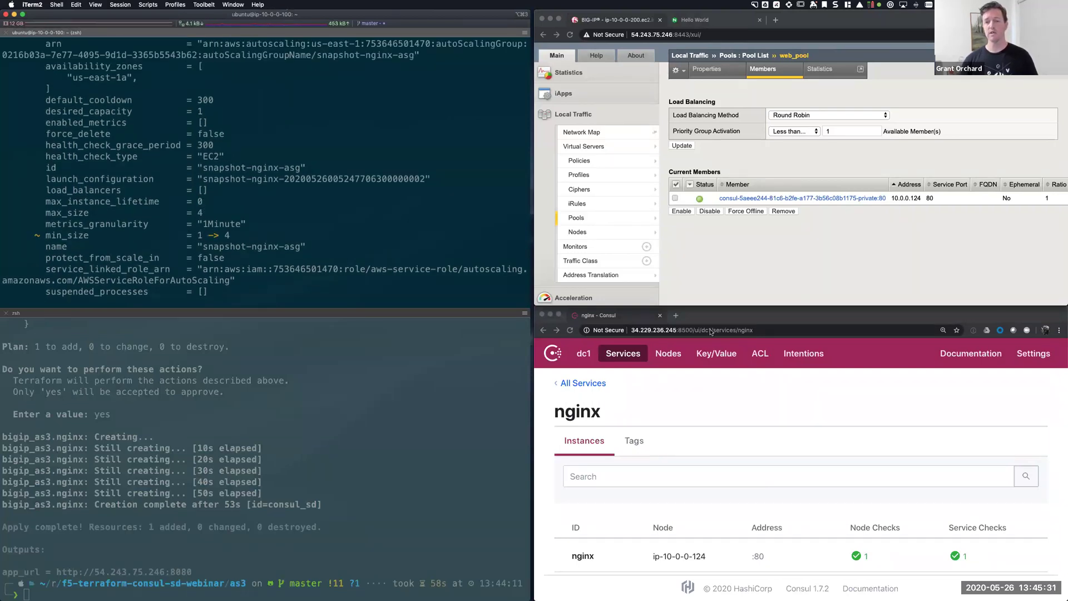
click(727, 390)
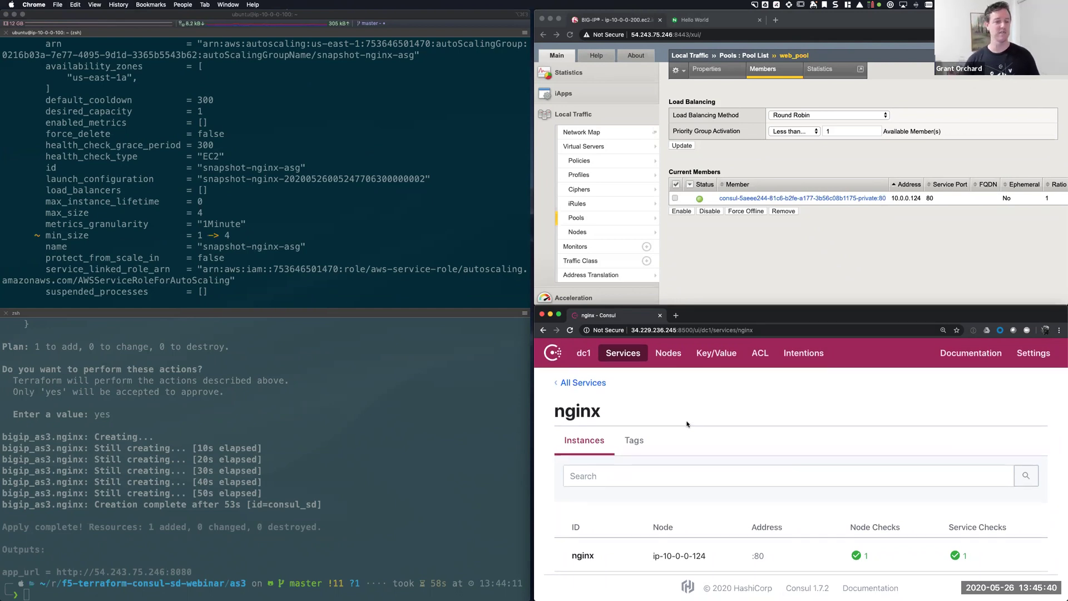
click(423, 450)
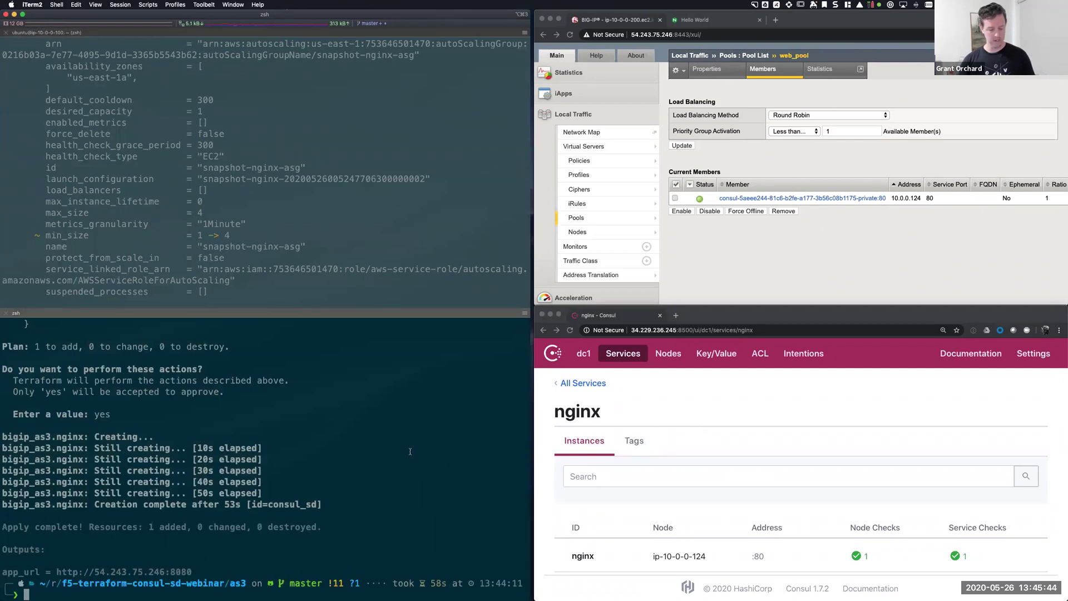
Step: Start watching Consul's nginx nodes, then run terraform apply and approve it with yes
key(ctrl+r)
text(watch)
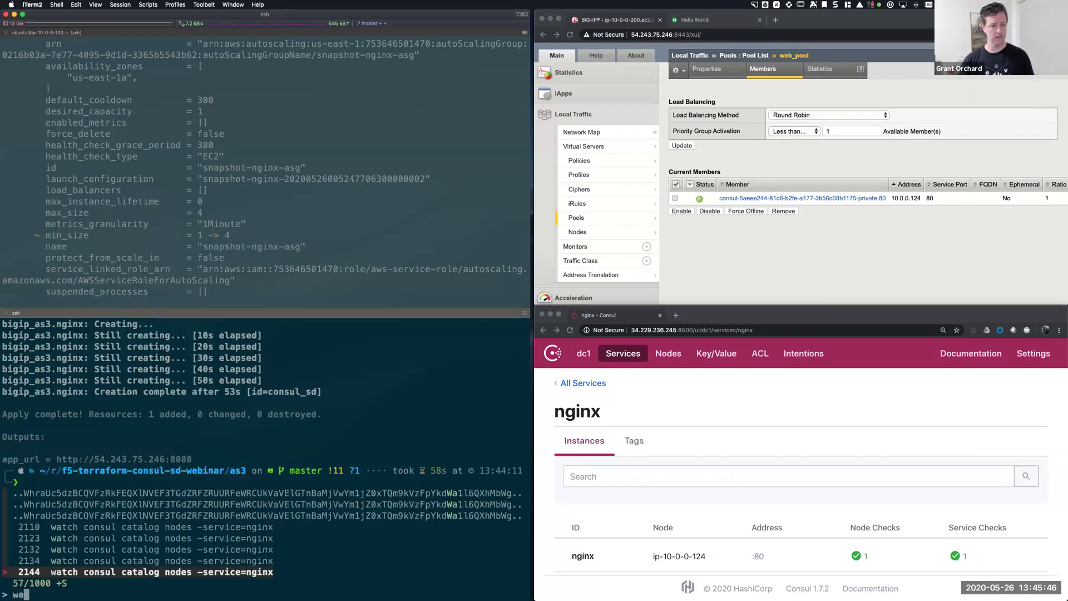
key(Return)
key(Return)
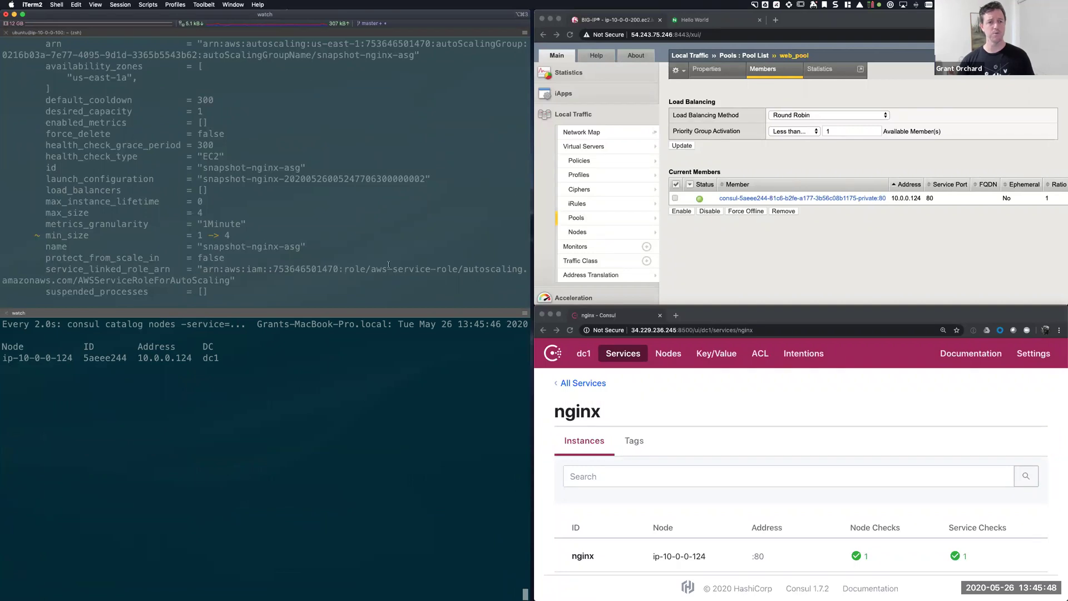
key(super+bracketleft)
text(terrafor)
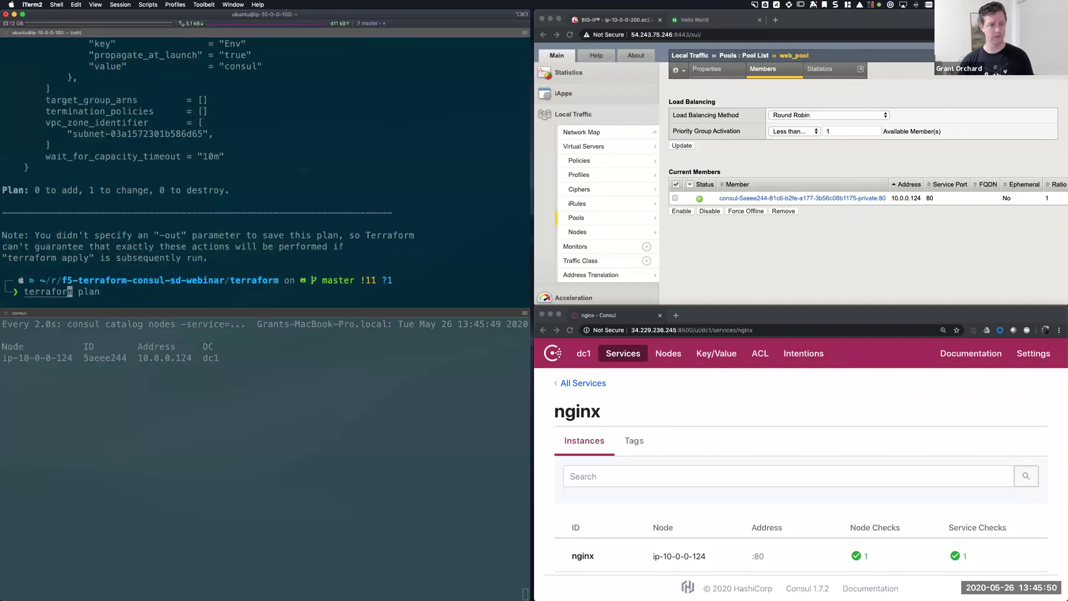
text(m apply)
key(Return)
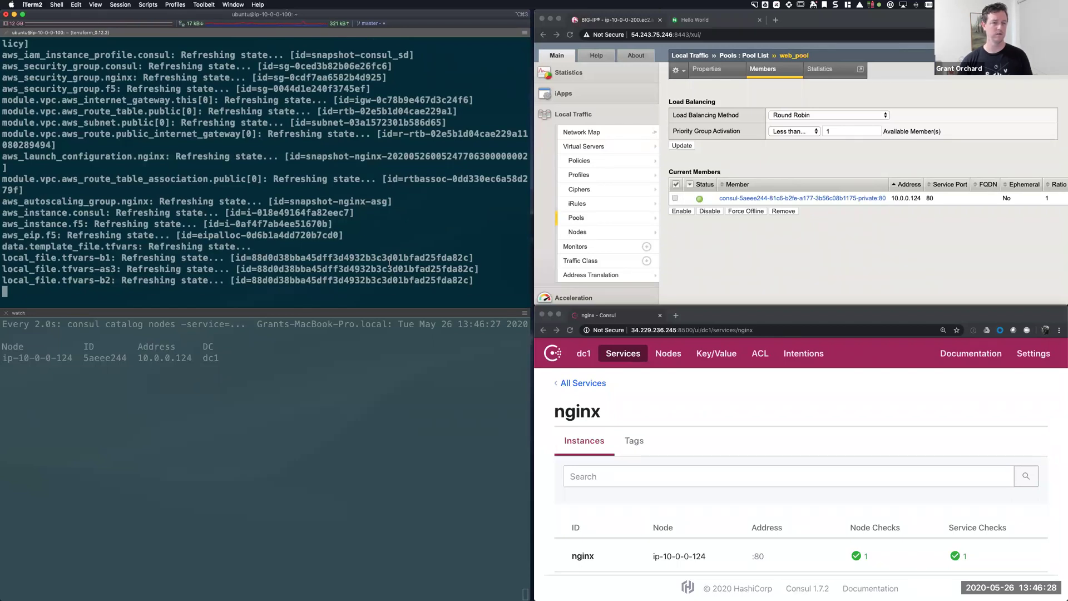
text(yes)
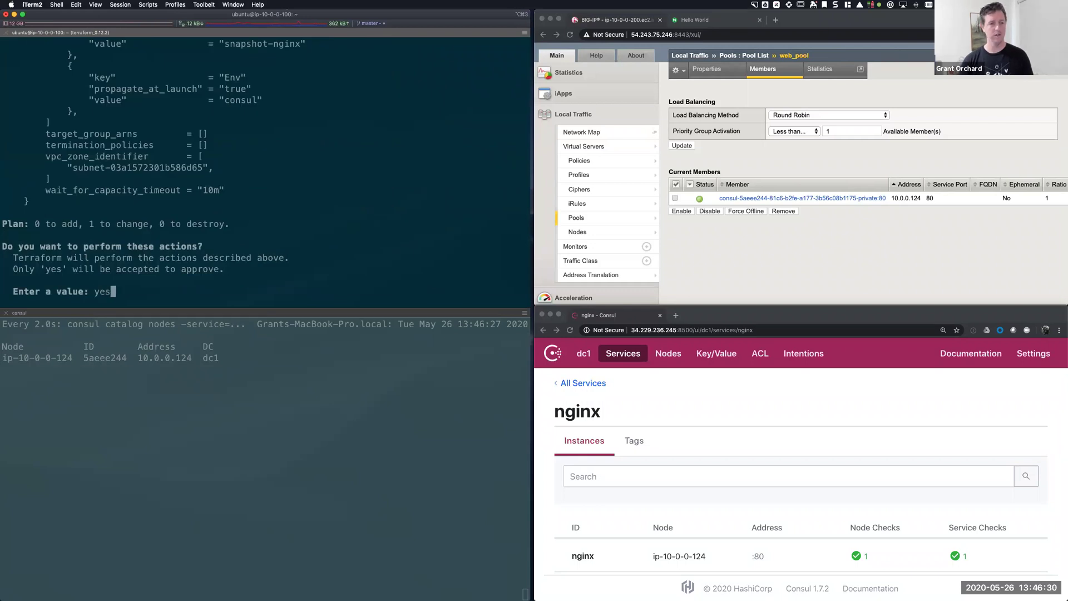
key(Return)
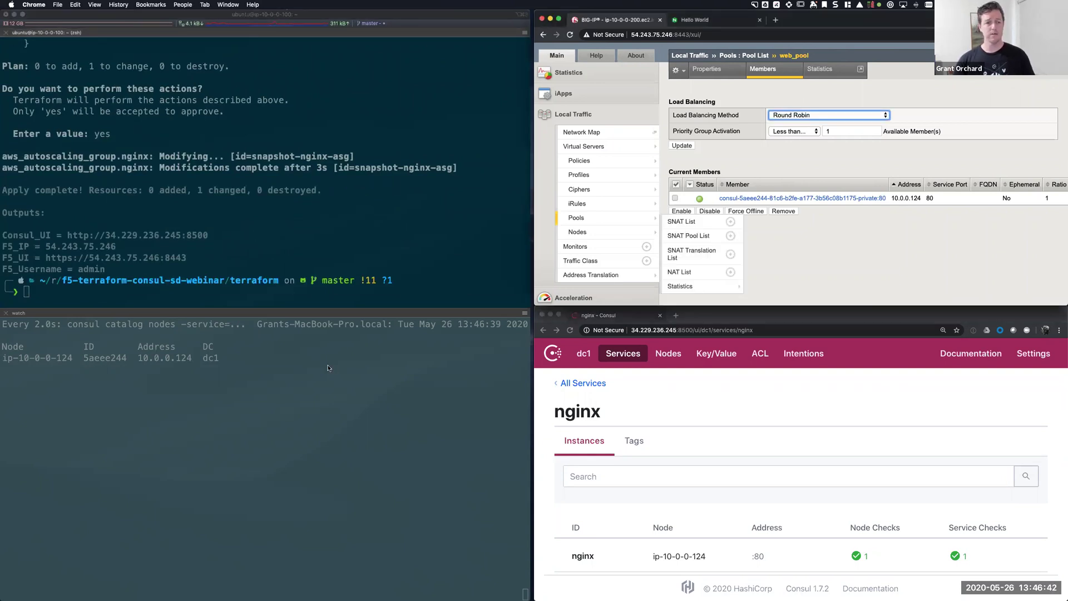
Step: Open BIG-IP's network map for the Consul_SD partition in a new tab
click(129, 370)
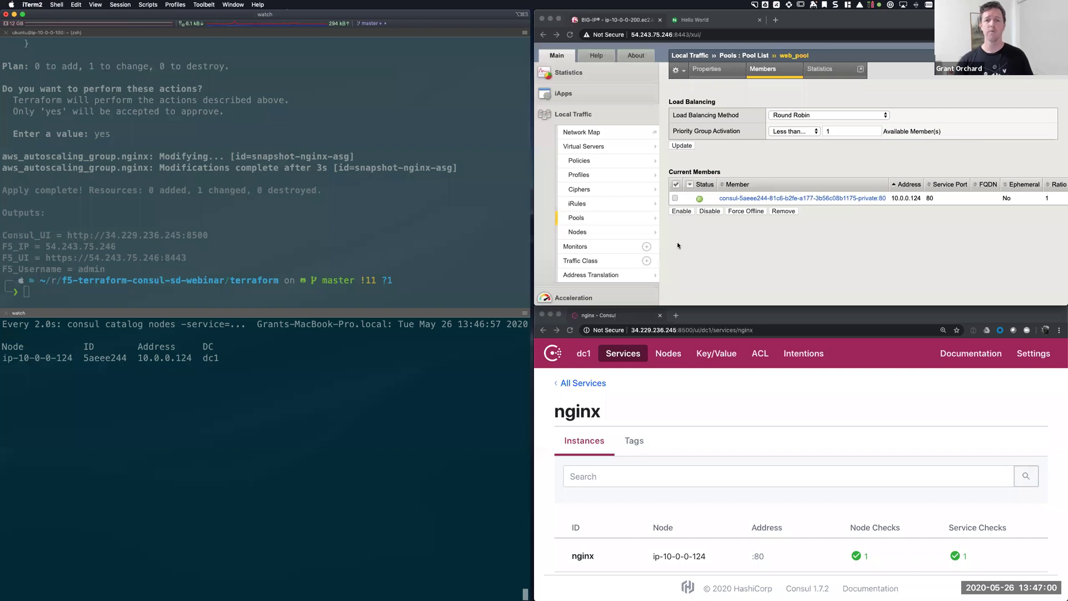
click(596, 134)
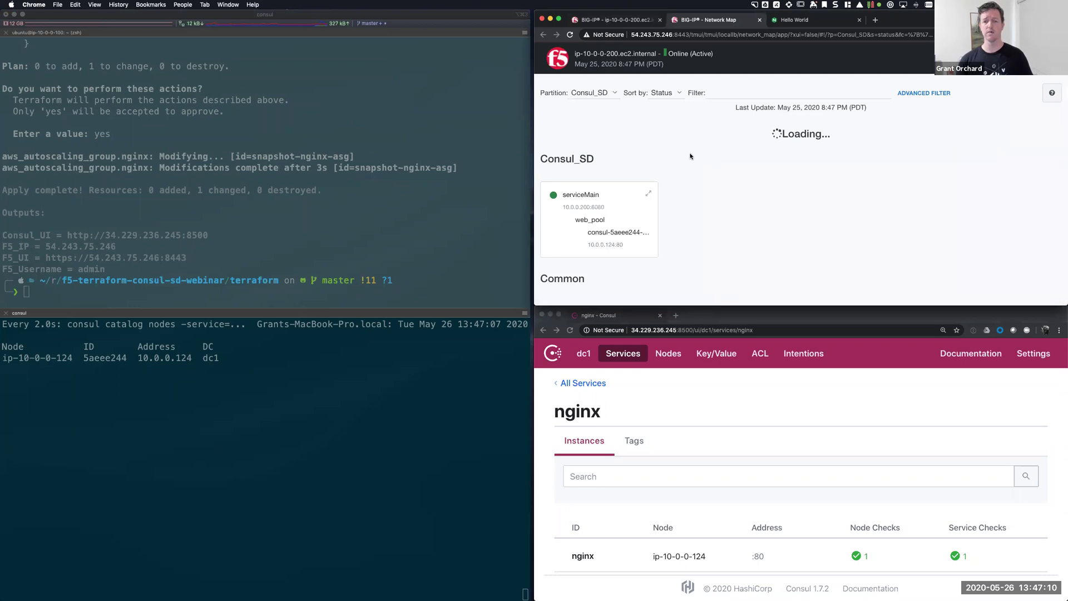
click(738, 414)
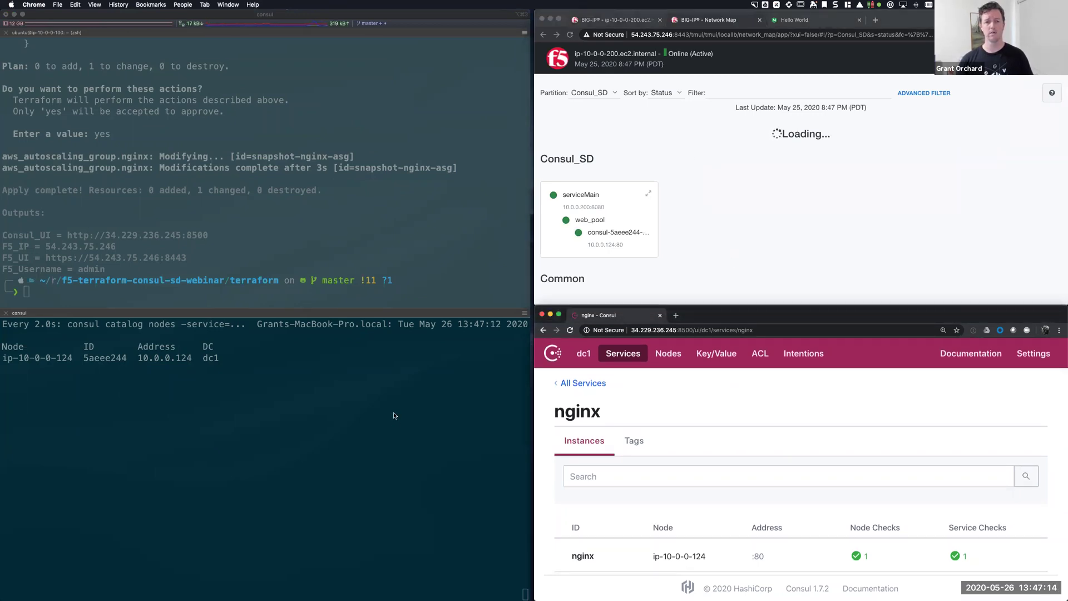
click(724, 228)
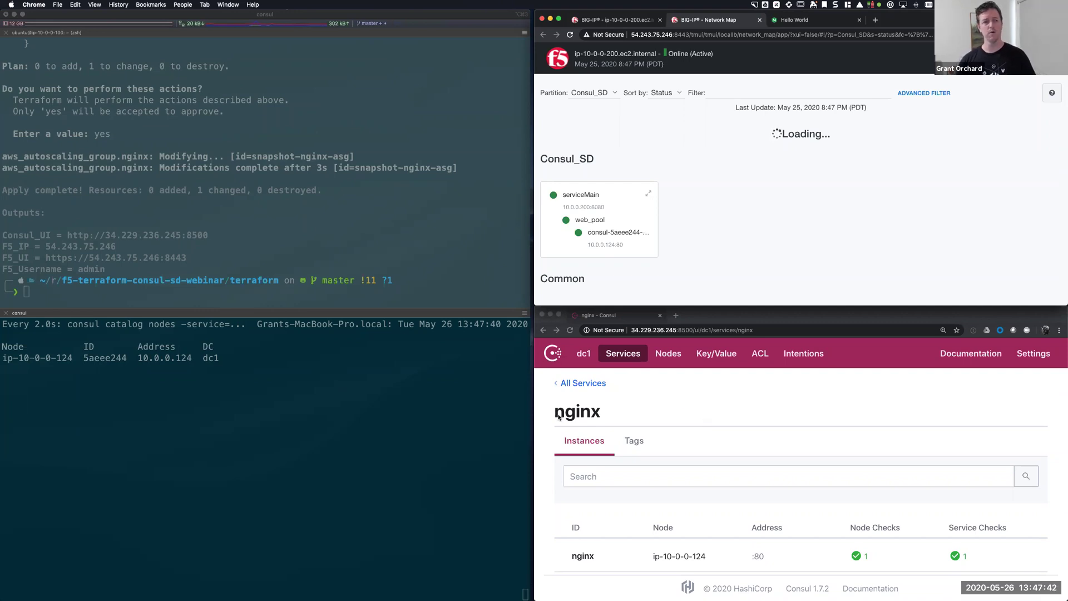
Step: Highlight the consul_sd tenant, http template, port 8080 and web_pool in the AS3 declaration
key(ctrl+Right)
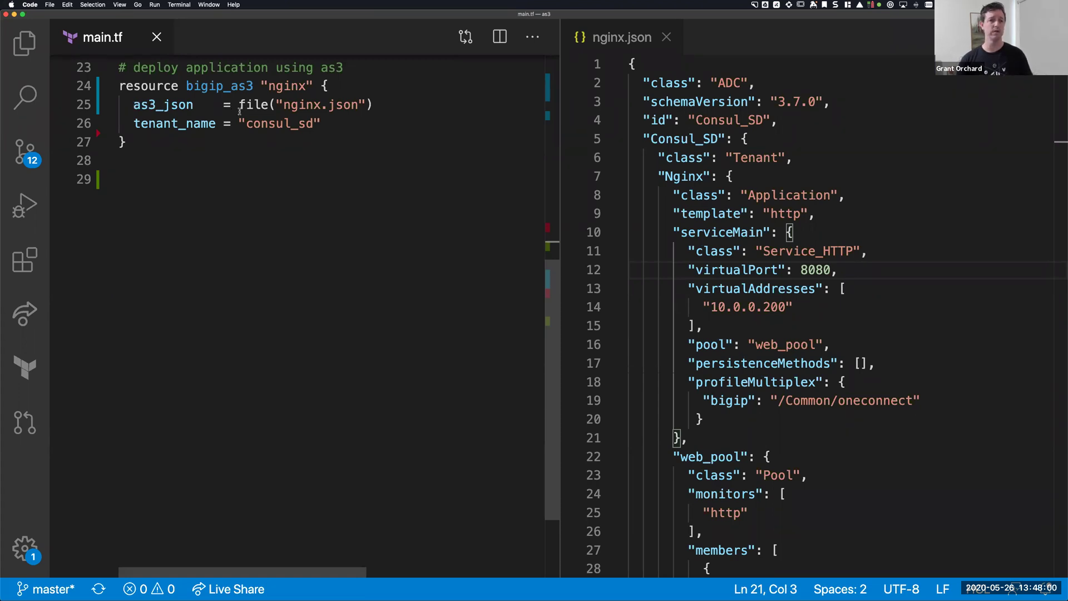
drag(244, 123, 313, 124)
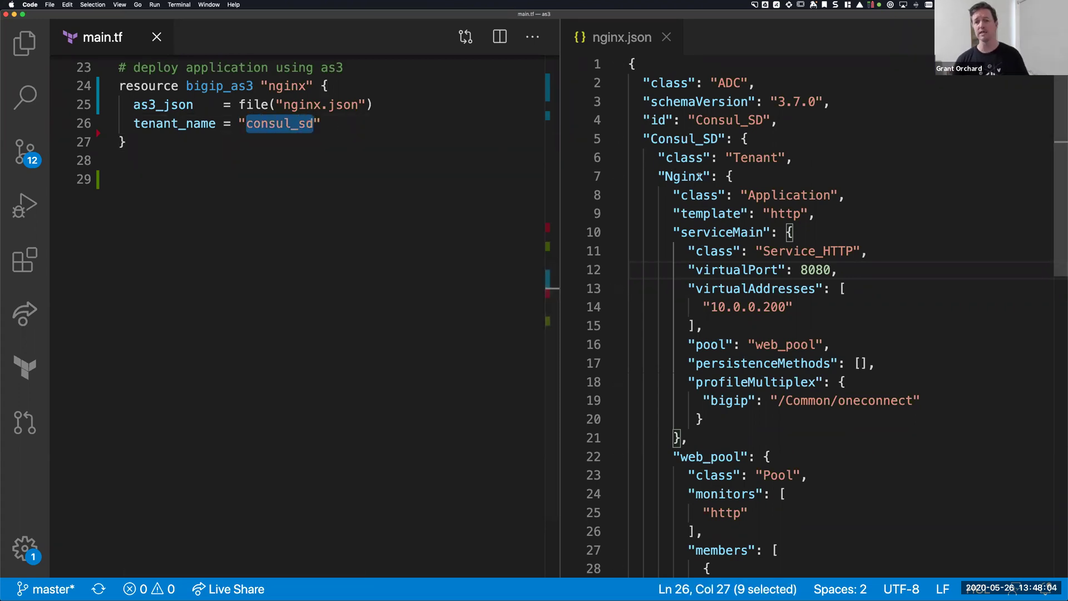
scroll(787, 183, down, 2)
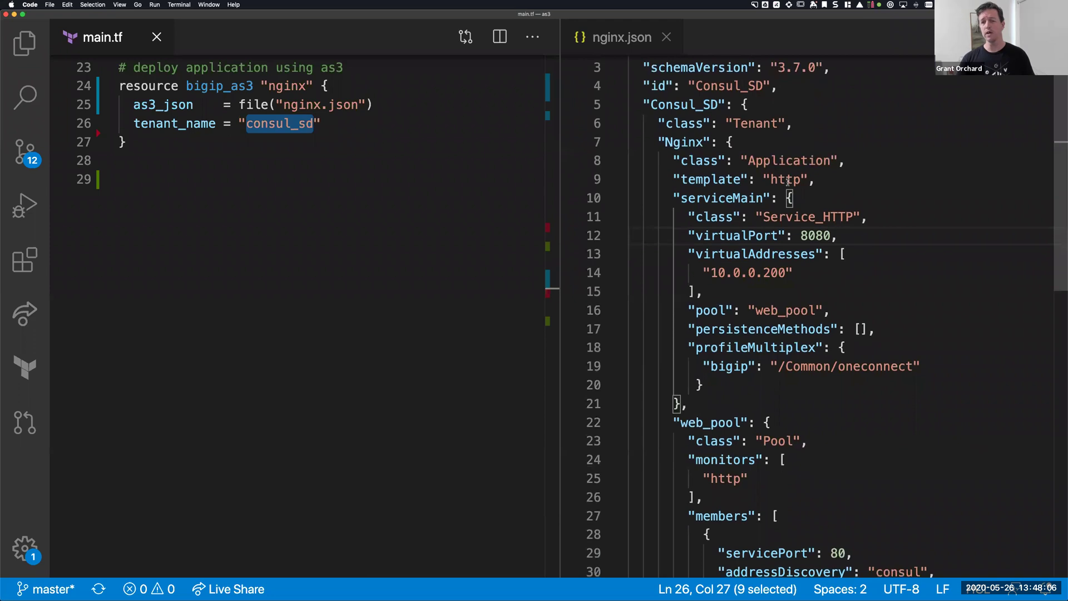
scroll(787, 182, down, 2)
scroll(787, 182, down, 1)
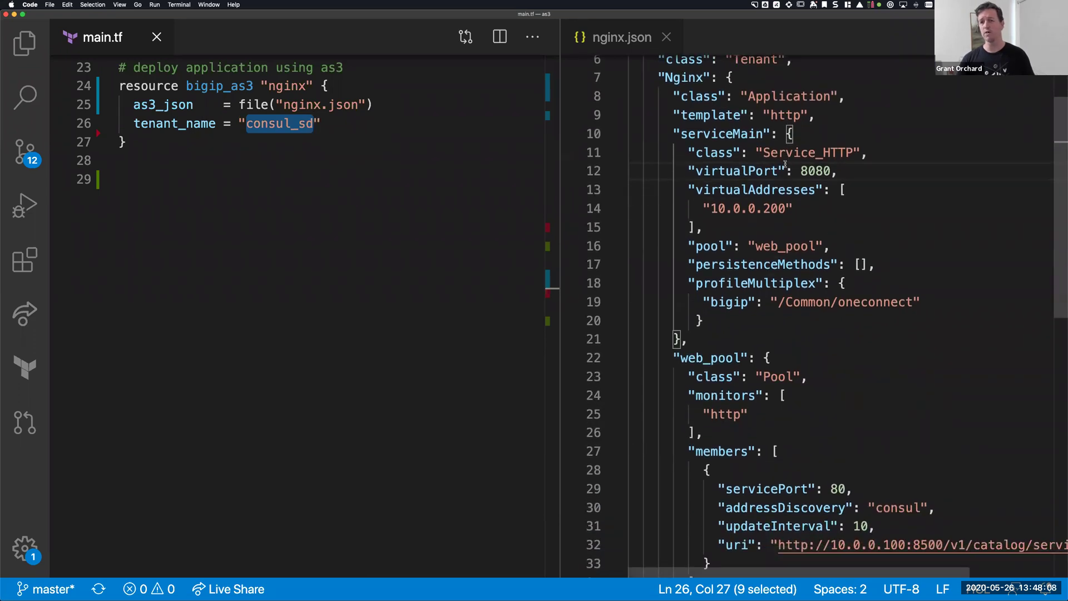
scroll(775, 152, up, 2)
scroll(774, 153, up, 1)
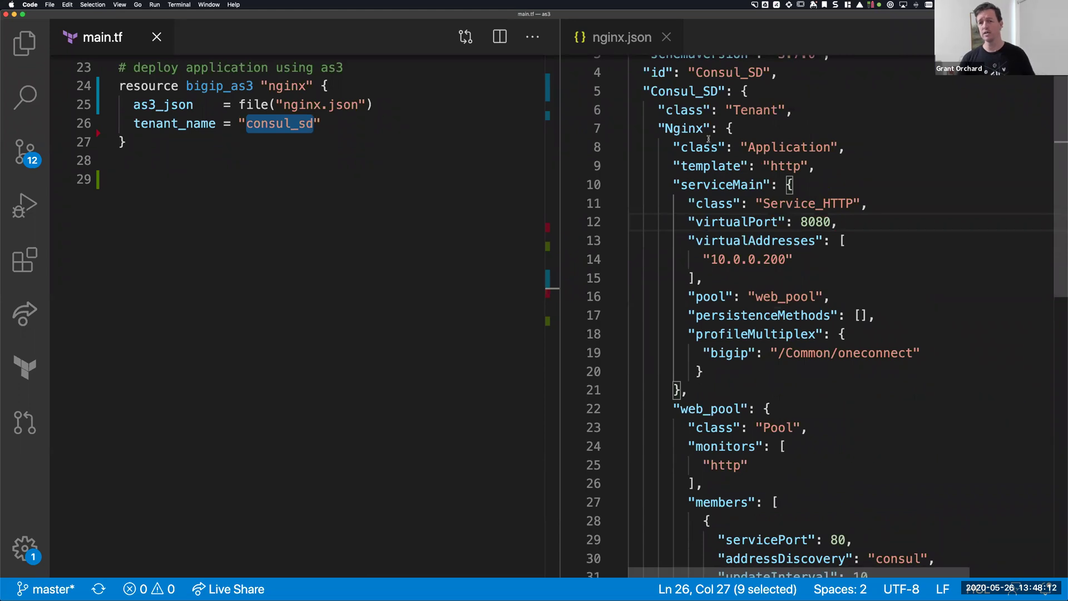
drag(769, 166, 800, 165)
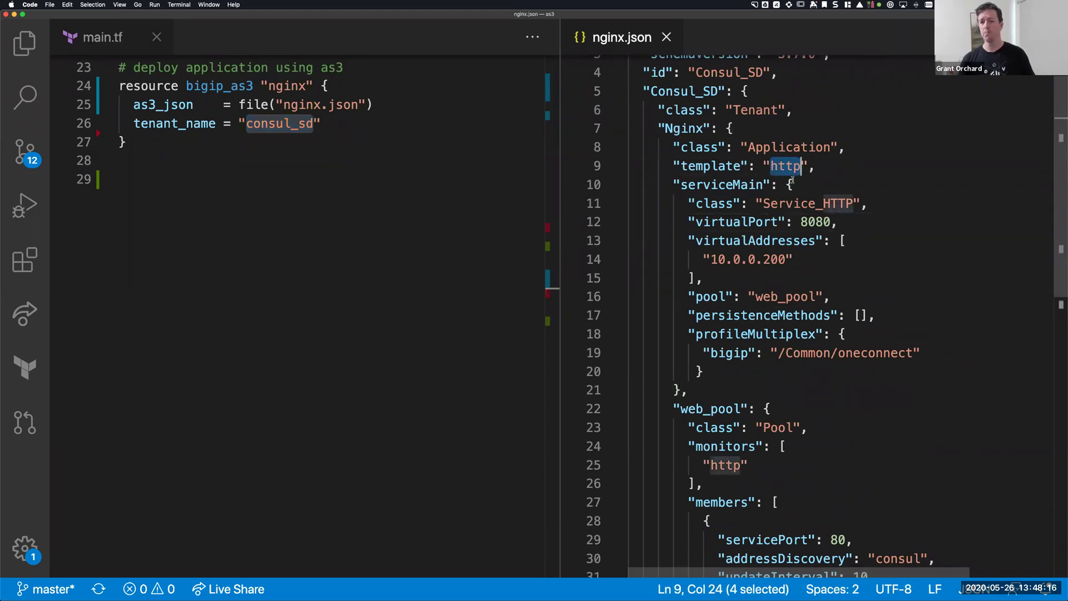
scroll(796, 165, down, 2)
scroll(795, 157, down, 2)
drag(801, 149, 832, 149)
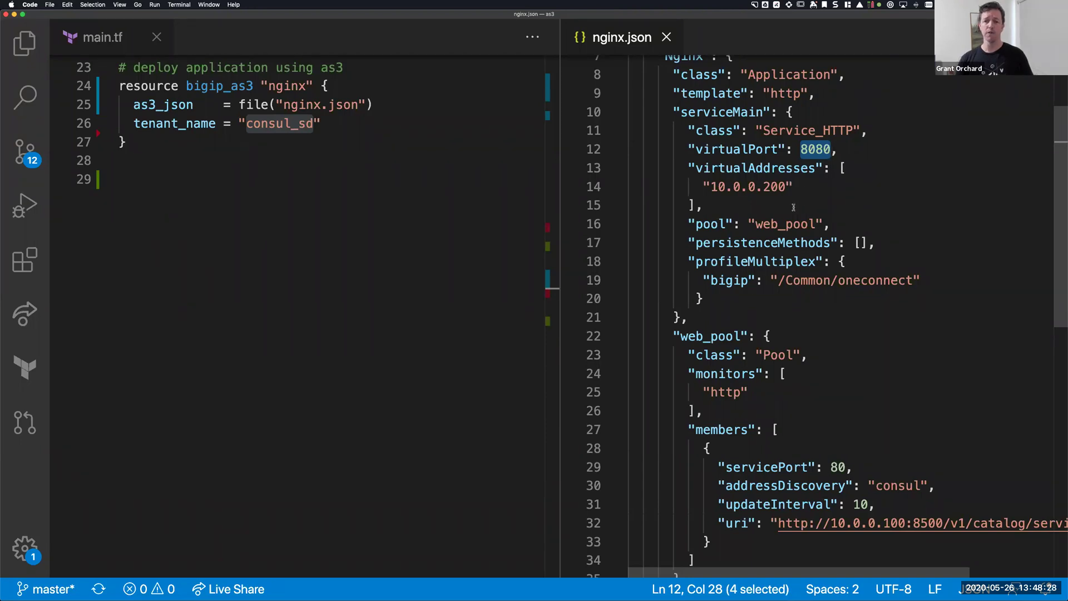
drag(755, 223, 796, 224)
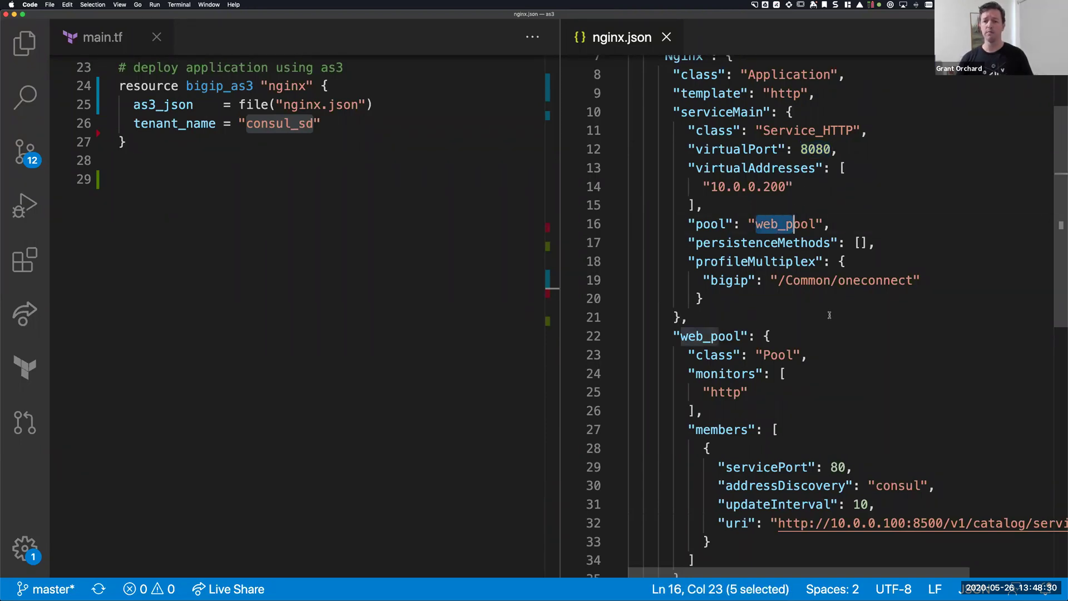
scroll(828, 316, down, 4)
scroll(829, 313, right, 1)
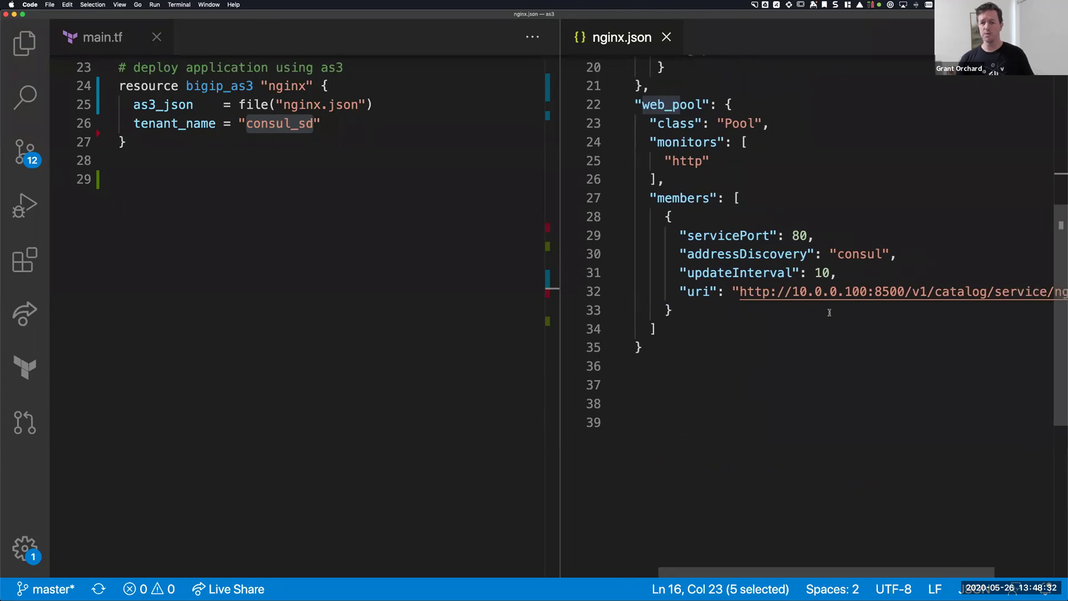
scroll(829, 312, right, 2)
scroll(816, 287, right, 3)
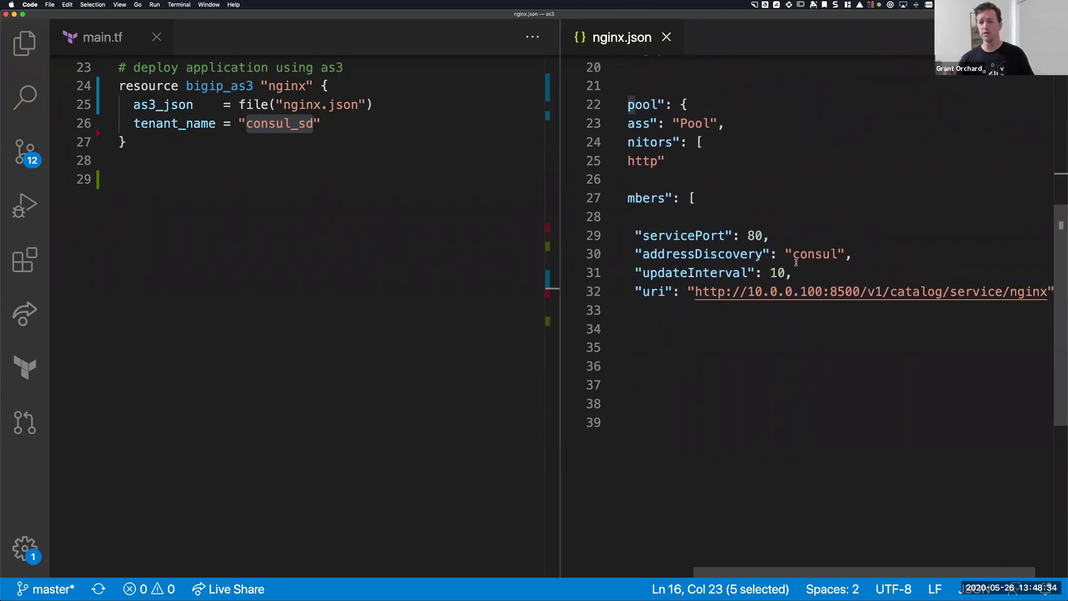
scroll(801, 287, right, 1)
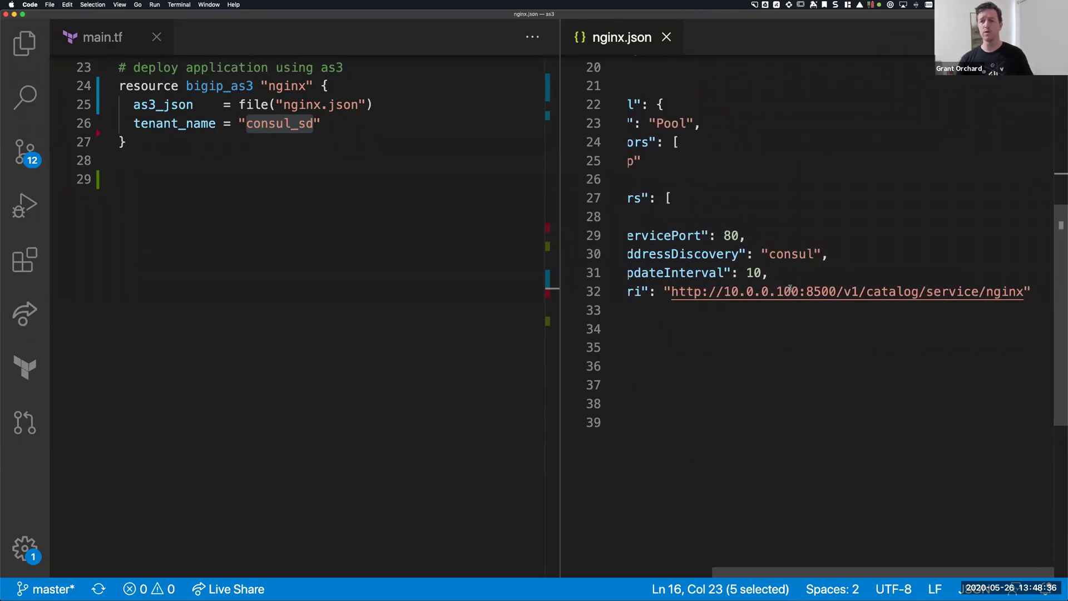
scroll(798, 291, left, 4)
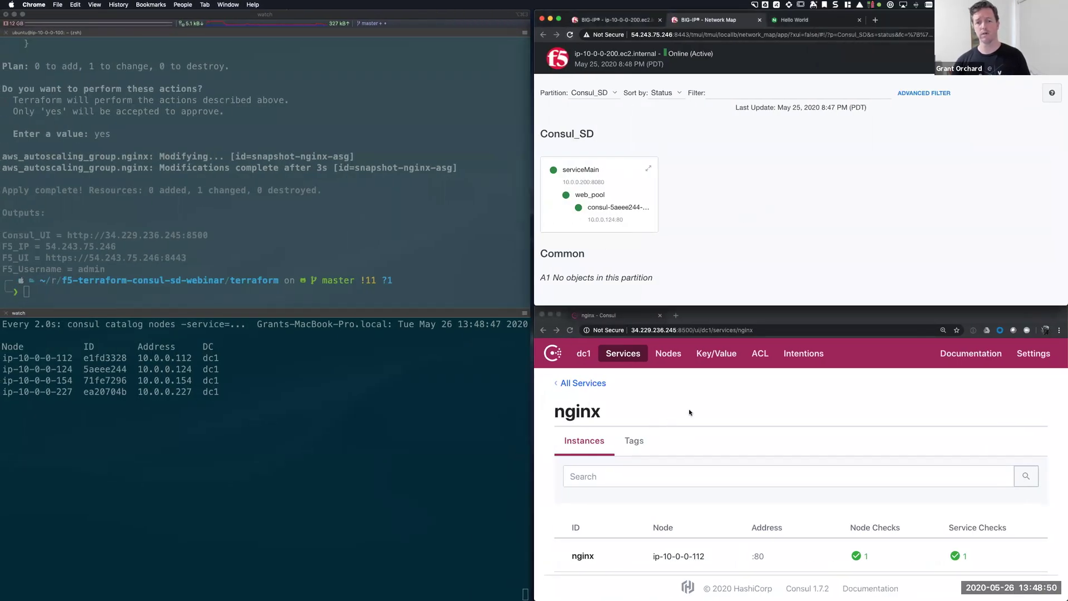
Step: Reload Consul's nginx service page and zoom out to show all four instances
click(702, 392)
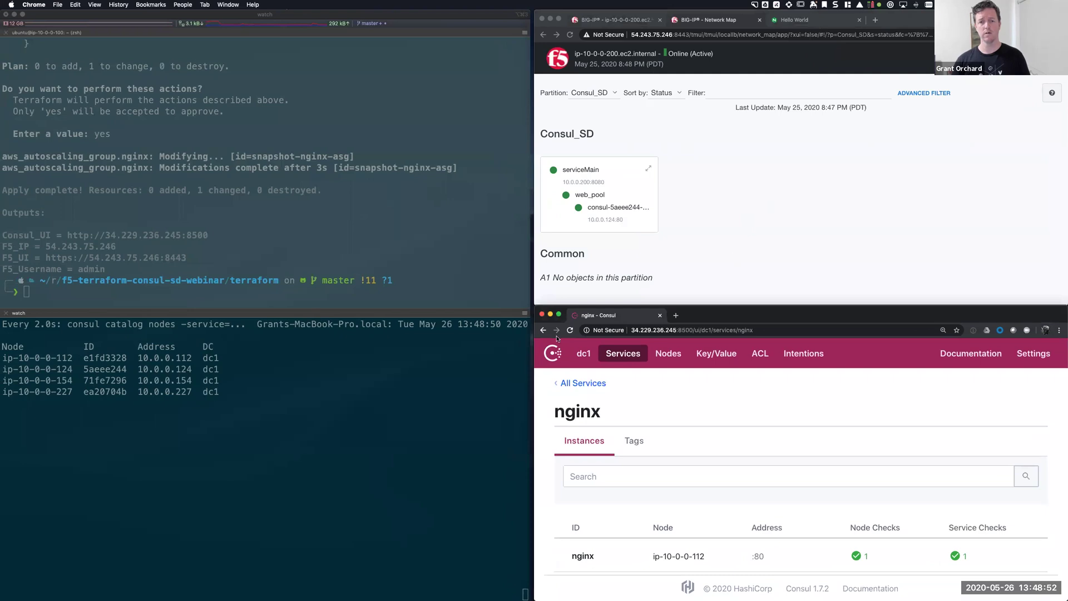
click(570, 331)
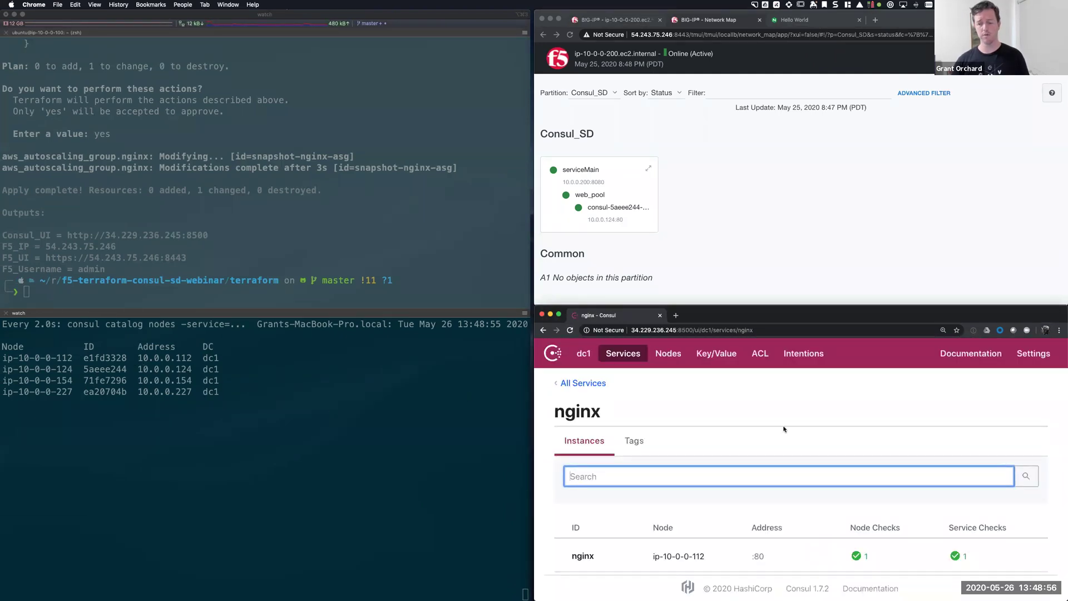
key(ctrl+minus)
key(ctrl+minus)
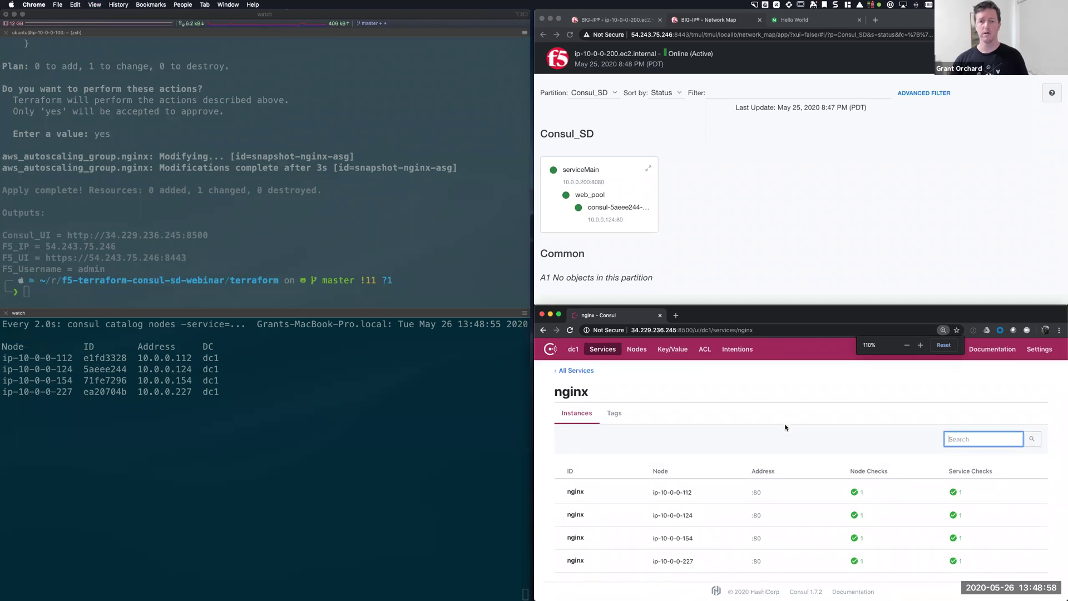
Step: Check the node watch, then refresh BIG-IP's network map for new web_pool members
click(217, 391)
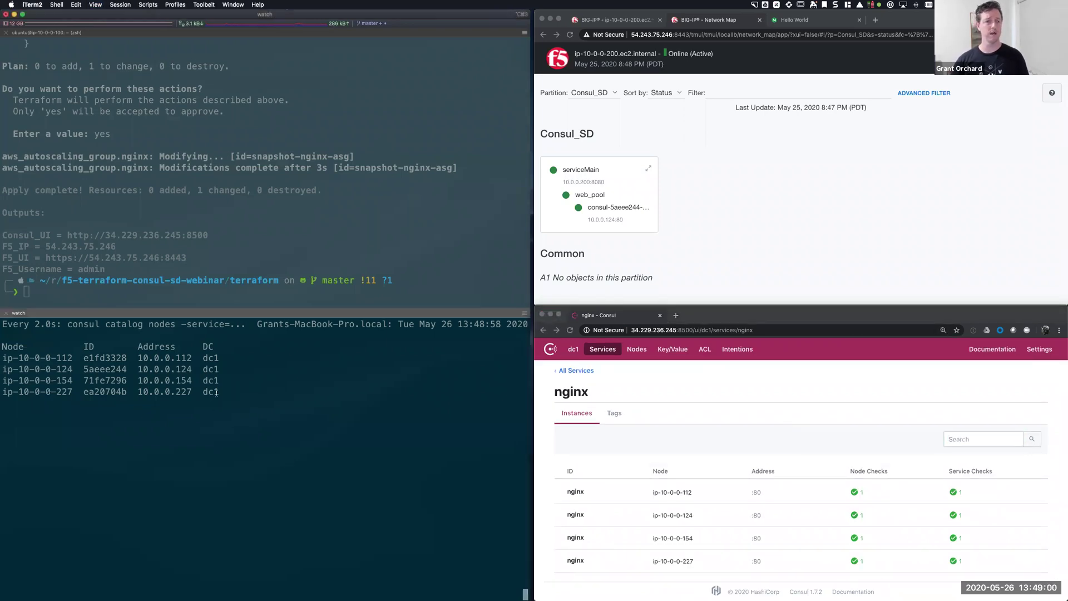
click(669, 448)
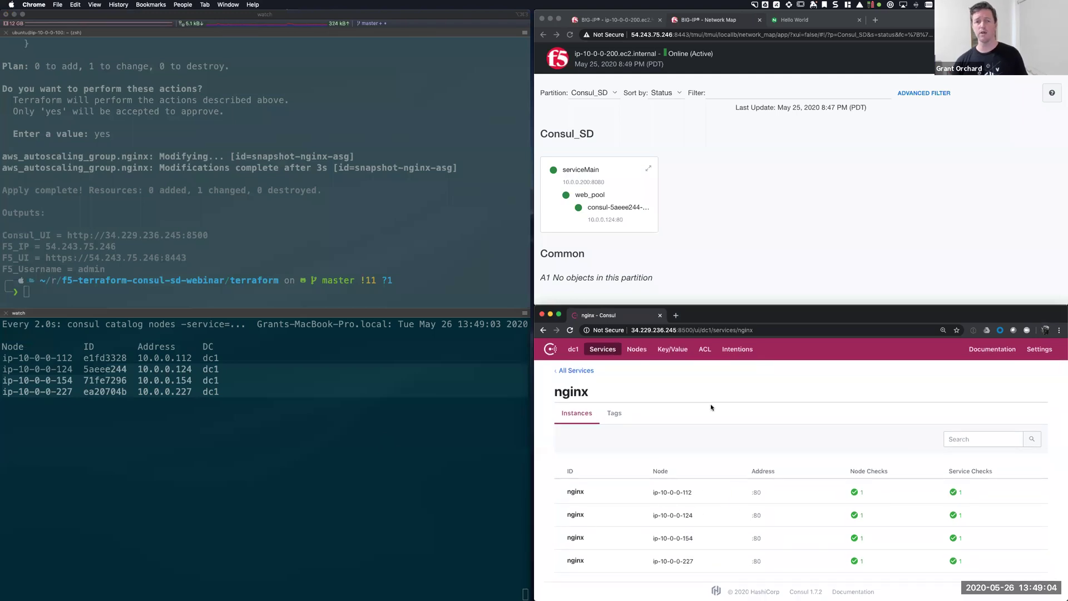
click(660, 226)
key(super+r)
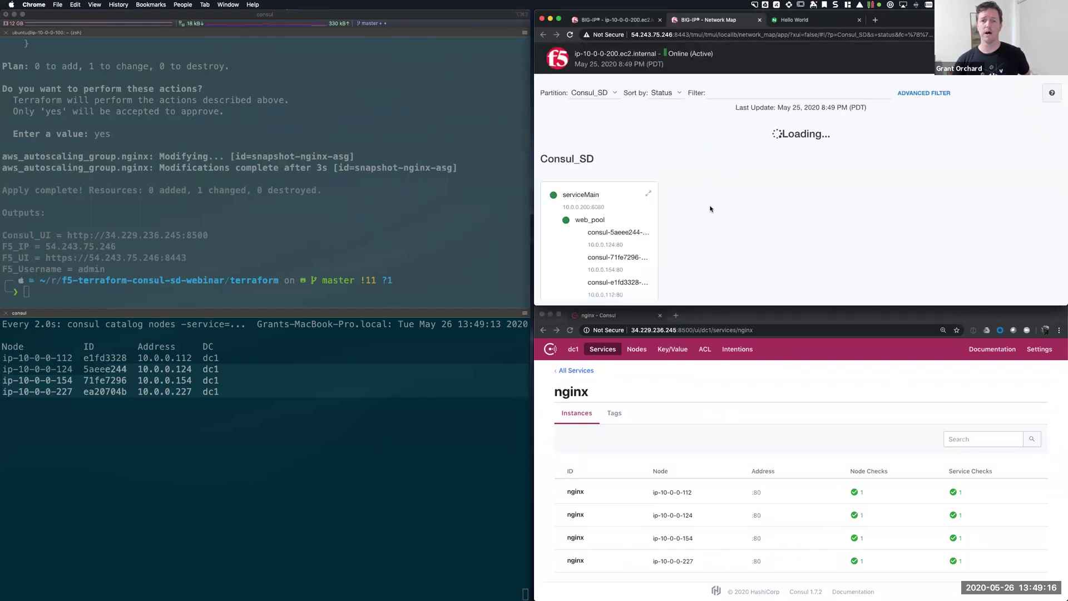
scroll(710, 209, down, 3)
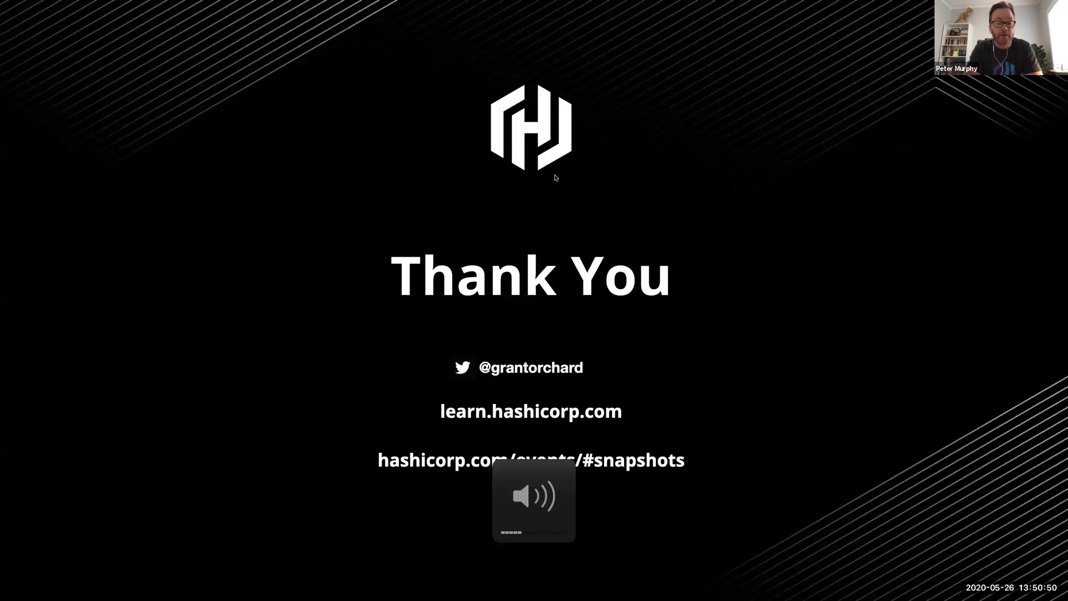
Step: Lower the system volume one step while the Thank You slide is showing
key(XF86AudioLowerVolume)
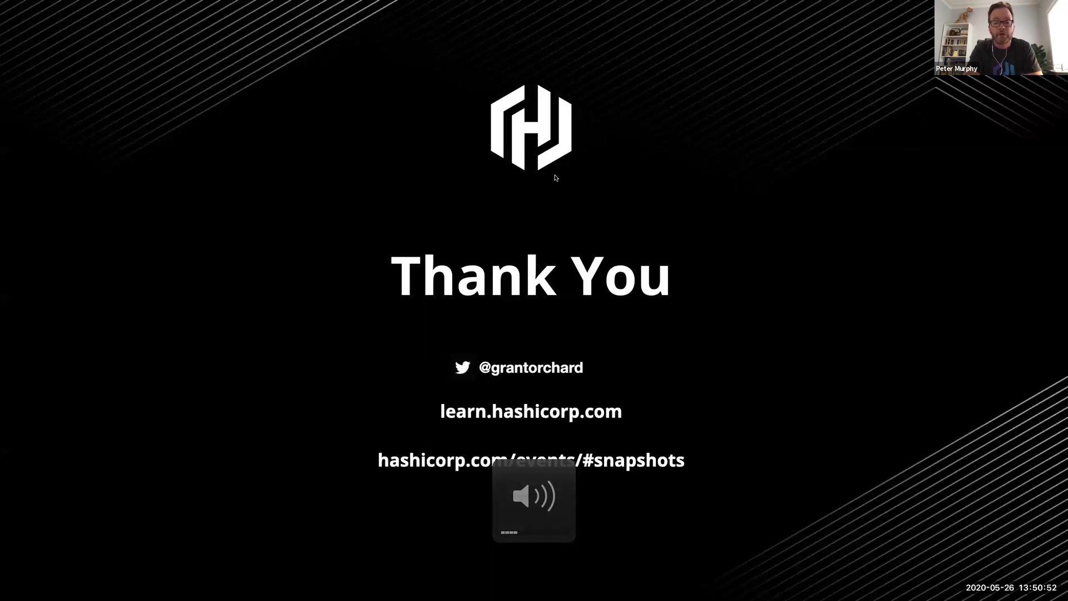